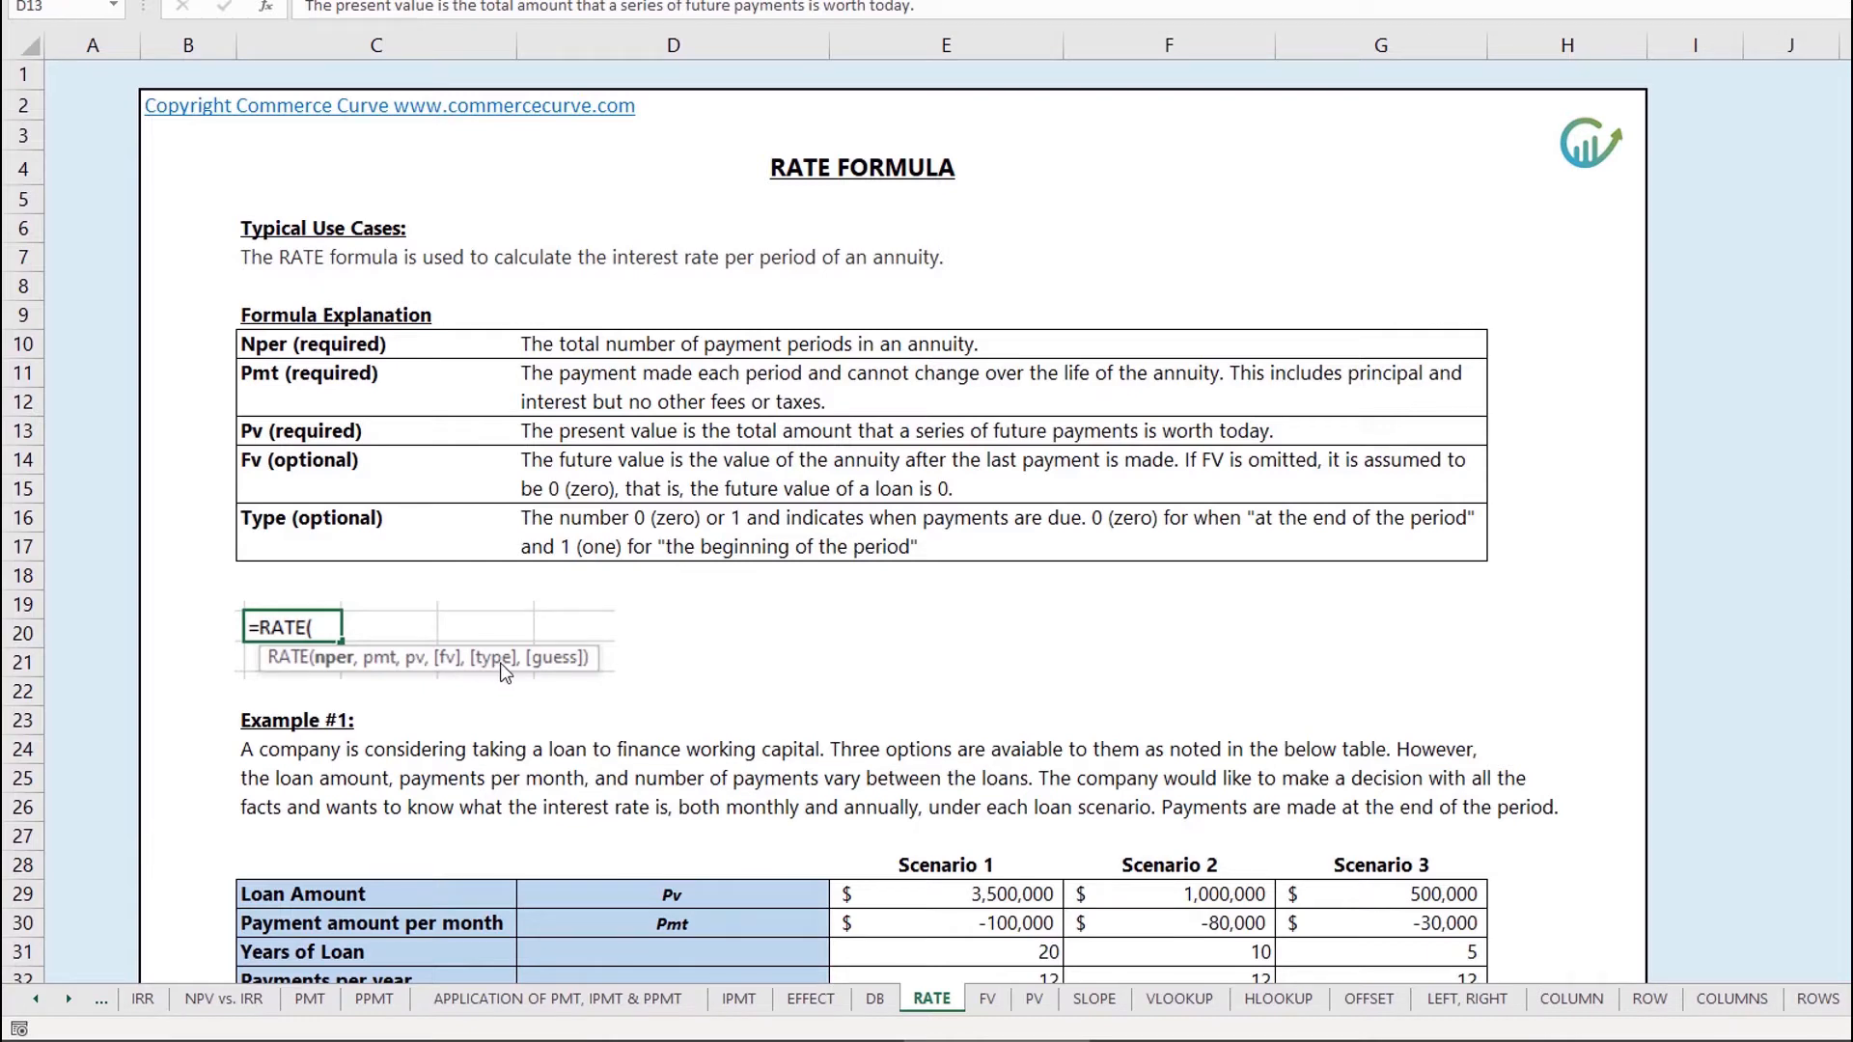
Step: Scroll the RATE sheet to the Formula Explanation table of required and optional arguments
scroll(501, 670, "down", 9)
Step: Review the monthly RATE formulas for Scenarios 1–3 in E36:G36
scroll(500, 662, "up", 4)
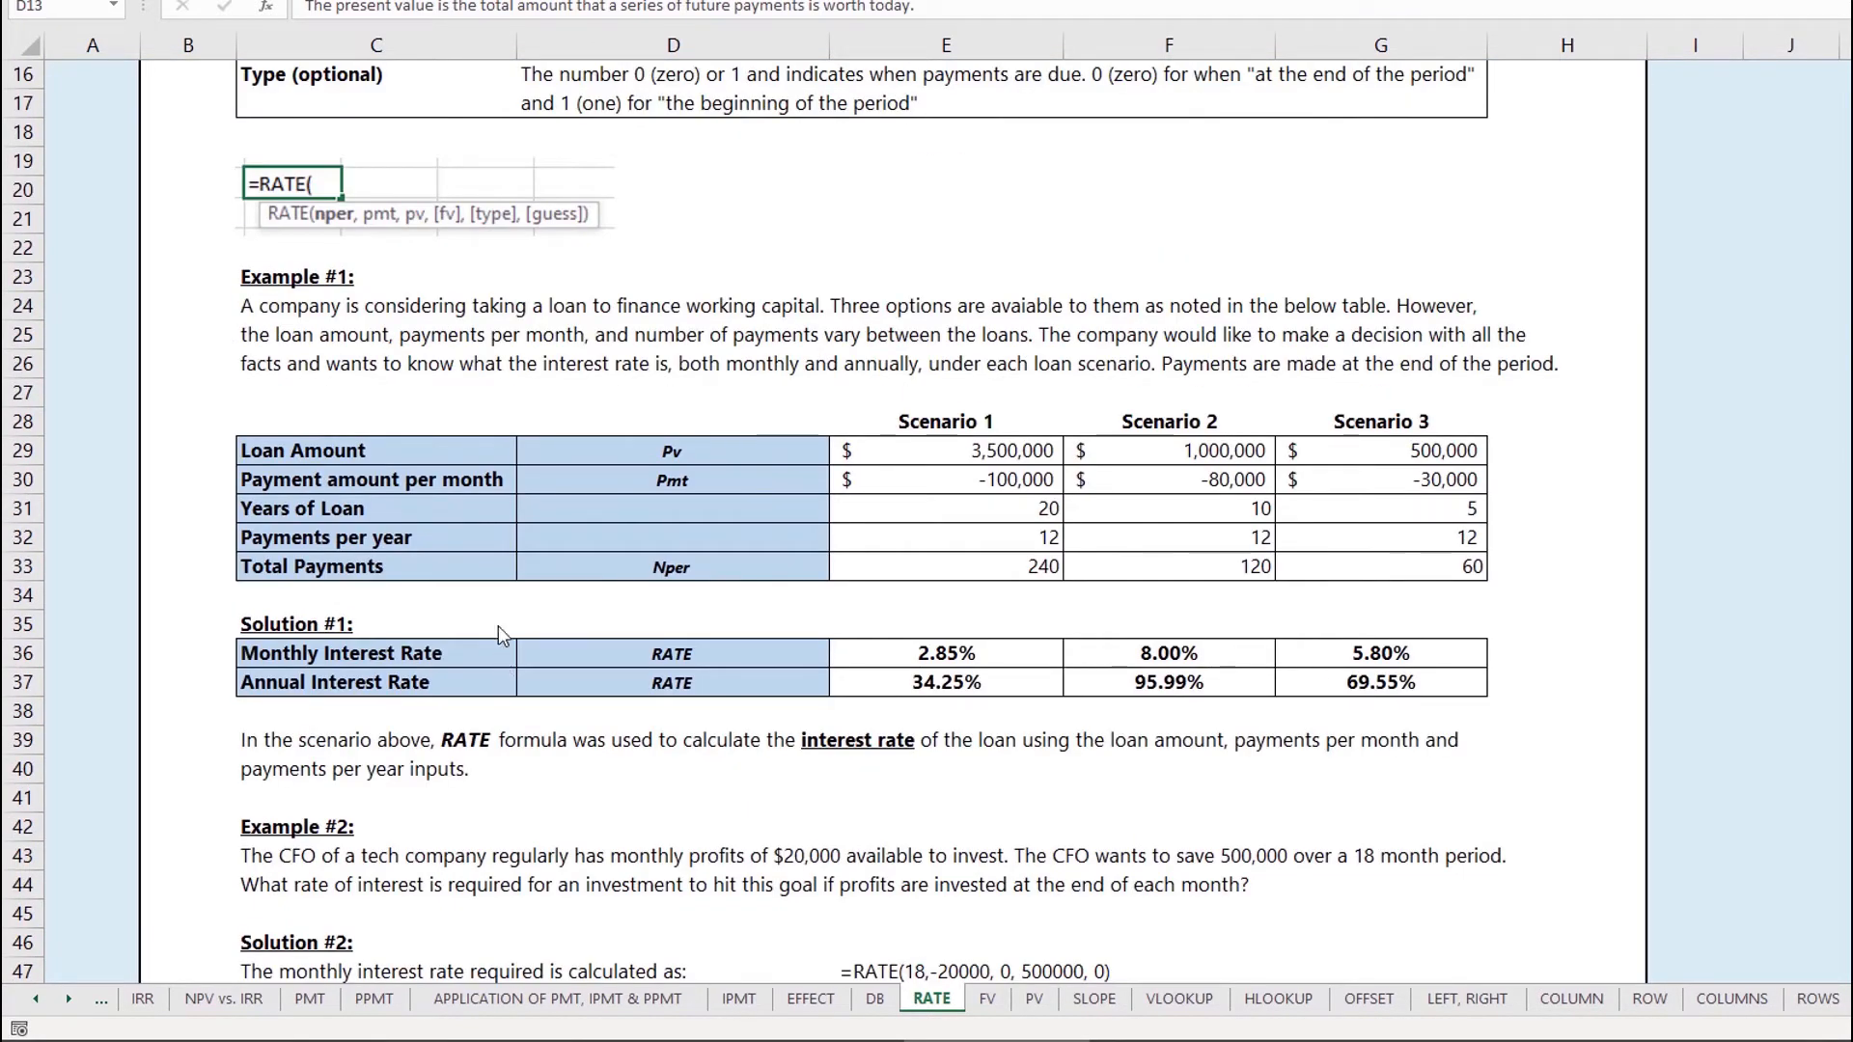
left_click(465, 420)
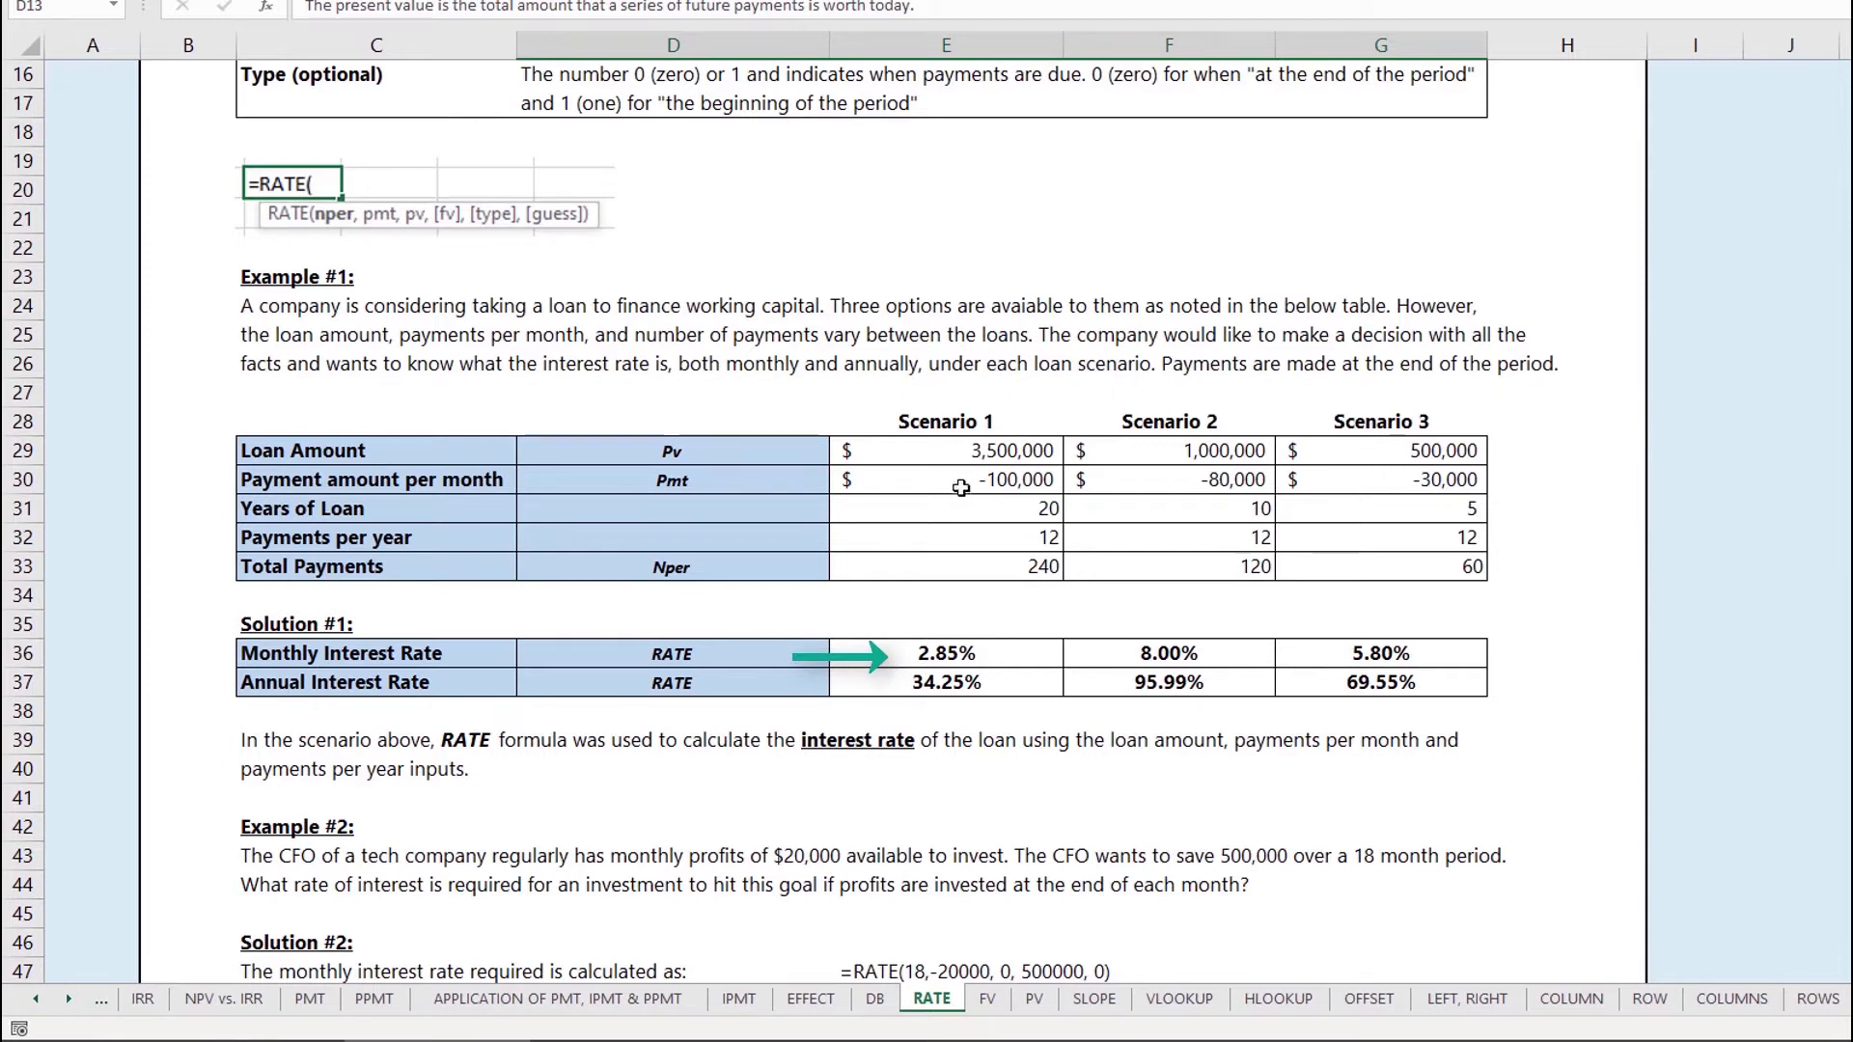
left_click(934, 655)
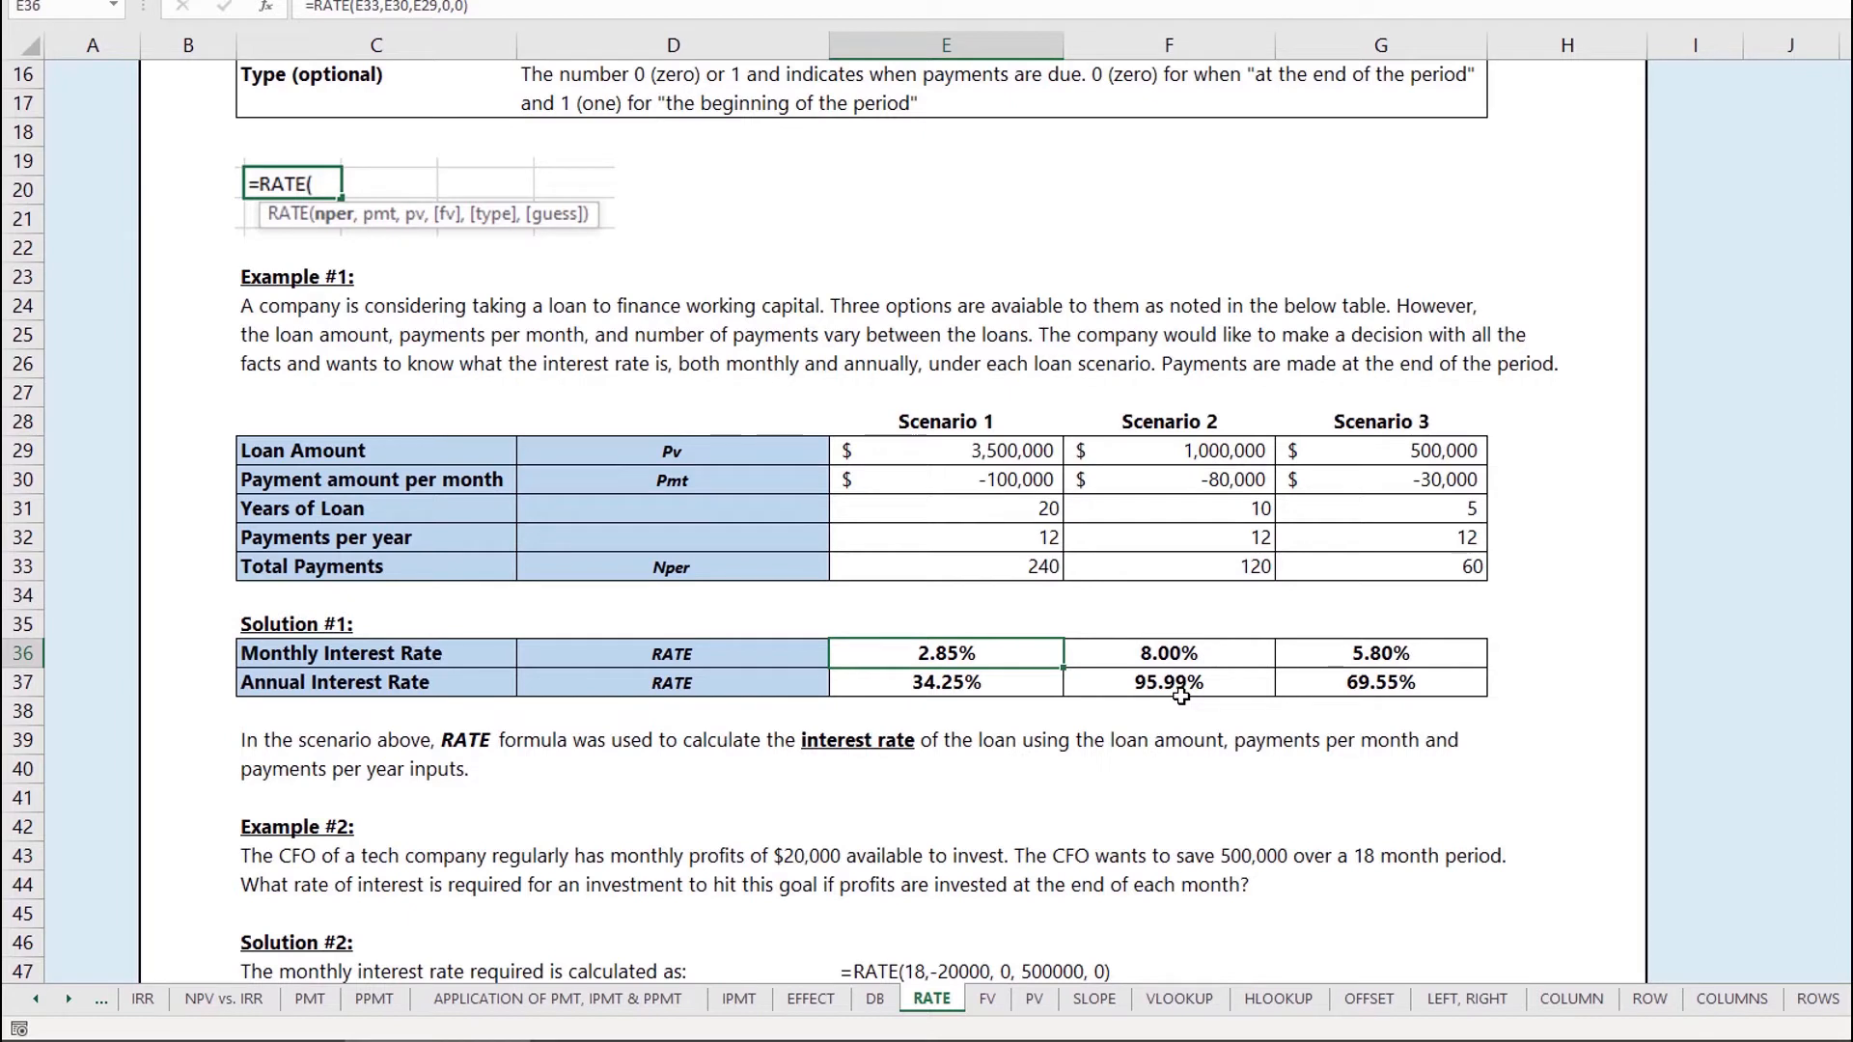
key("Right")
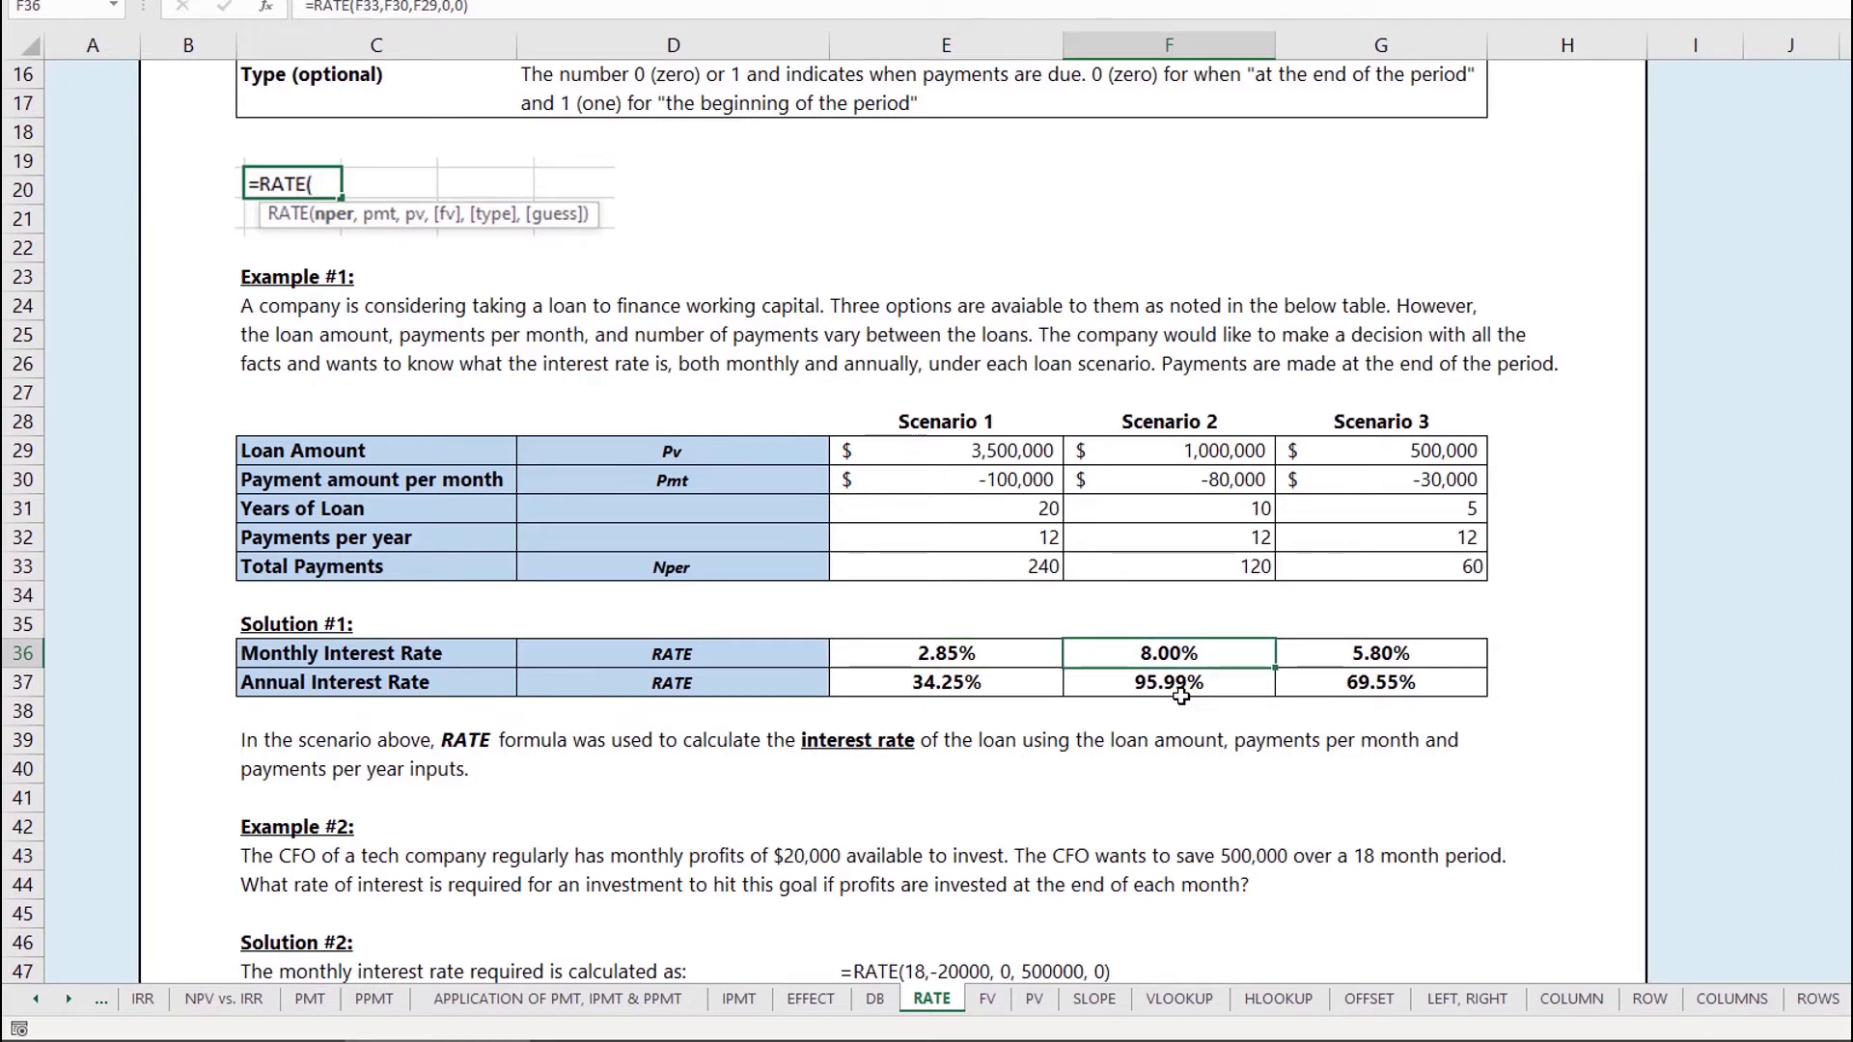
key("Right")
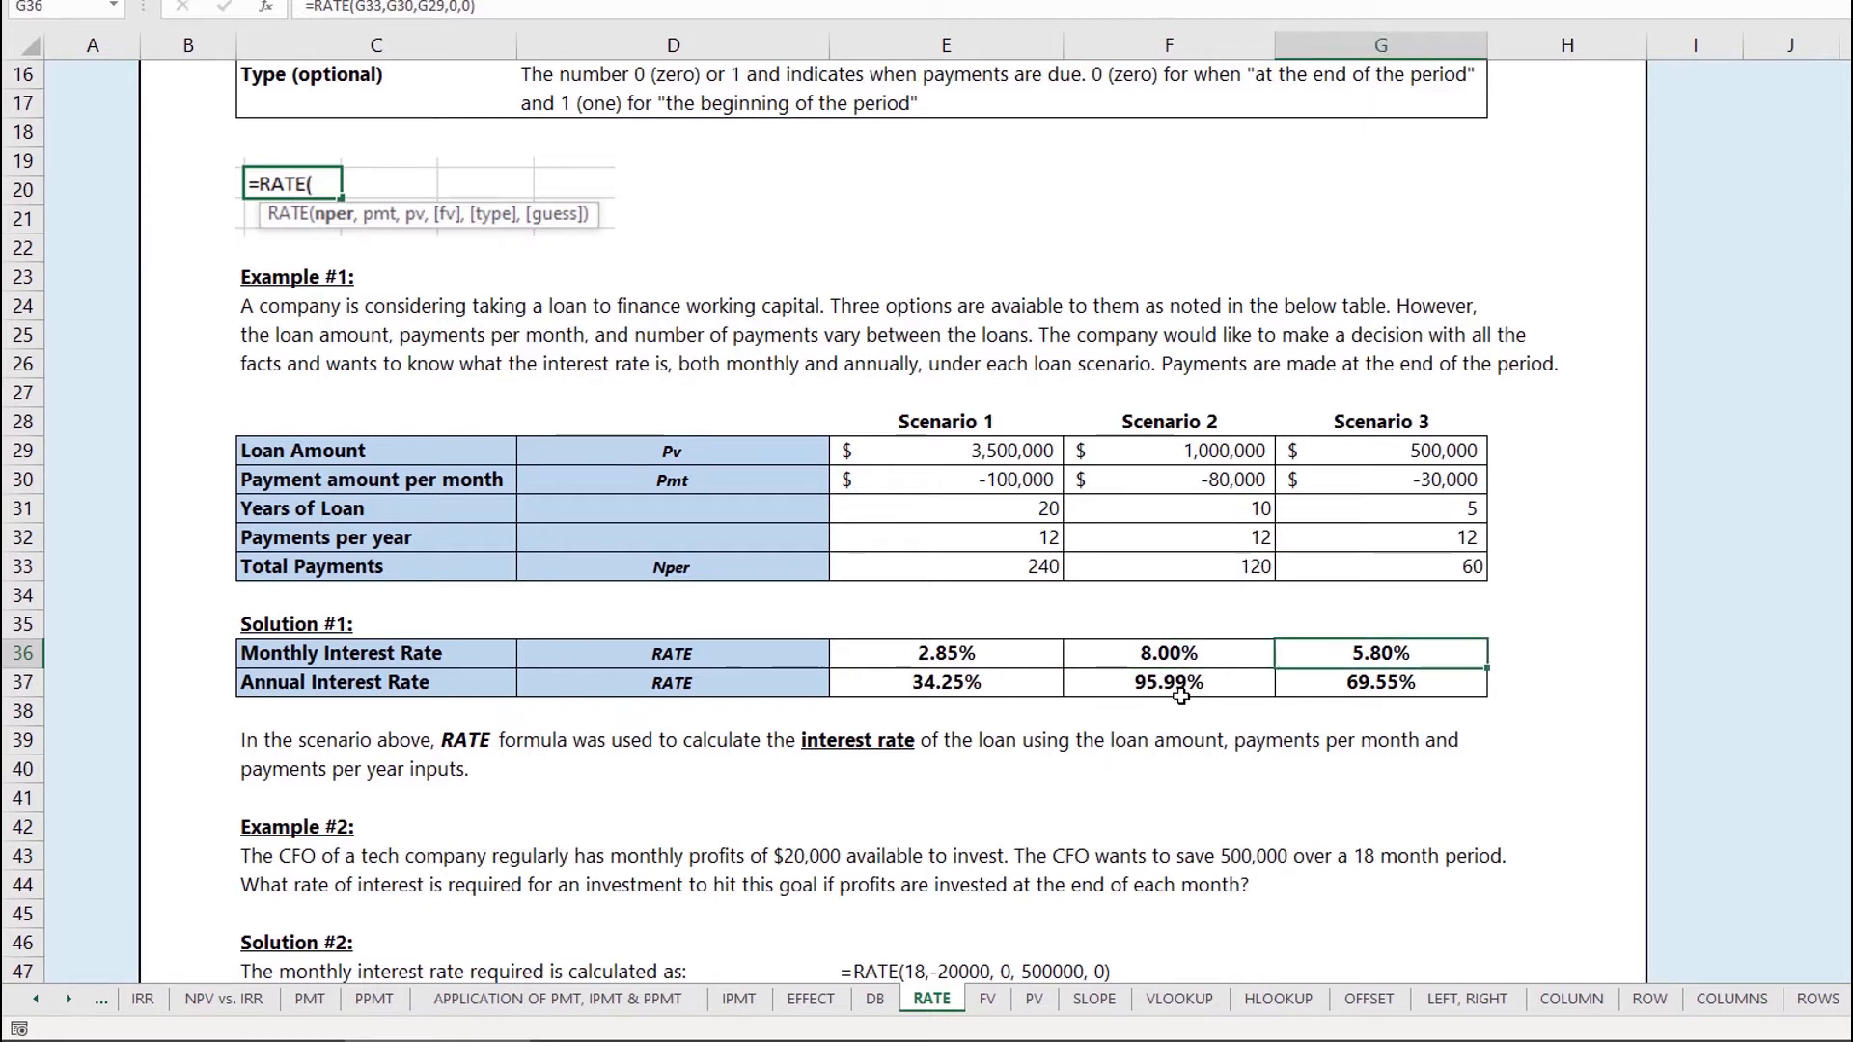
Step: Enter =E36*12 in E37 so Scenario 1's annual rate shows 34.25%
key("Left")
key("Down")
key("Left")
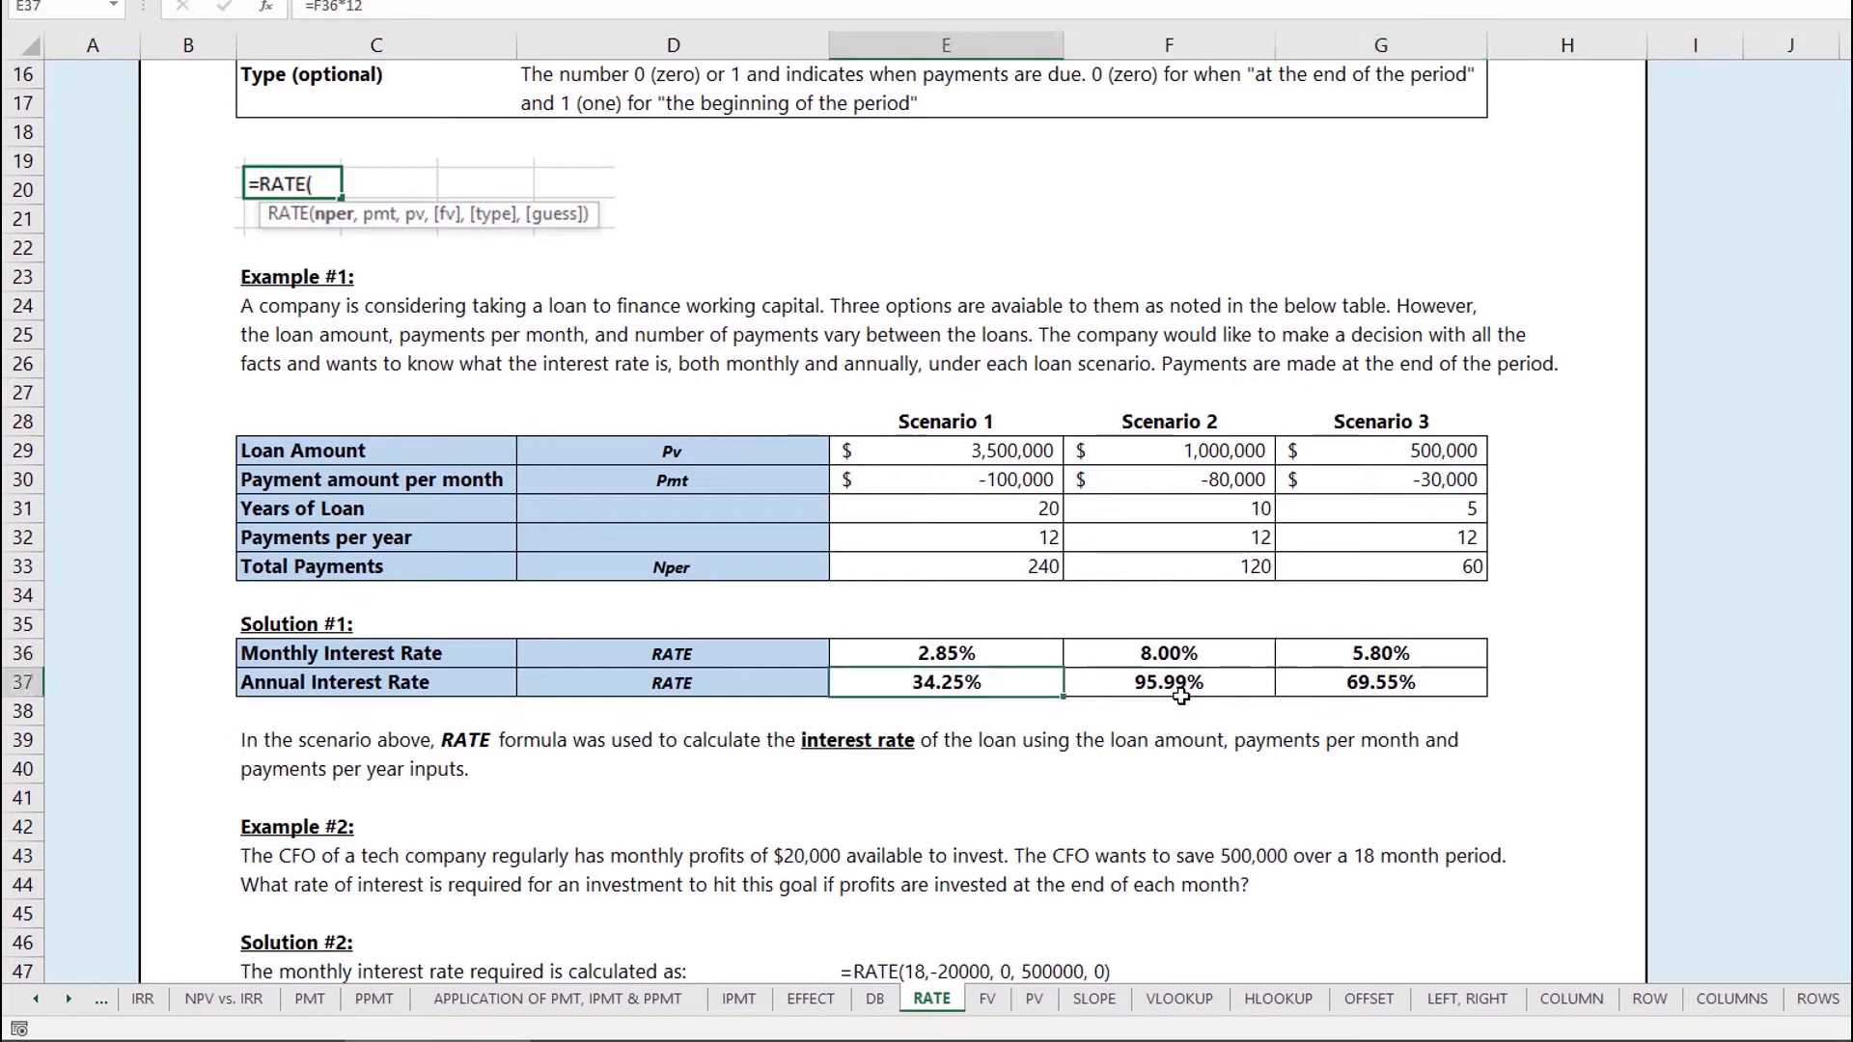
type("=E36*12")
key("ctrl+Return")
Step: Walk through E36's =RATE(E33,E30,E29,0,0) arguments and confirm it at 2.85%
left_click(1180, 691)
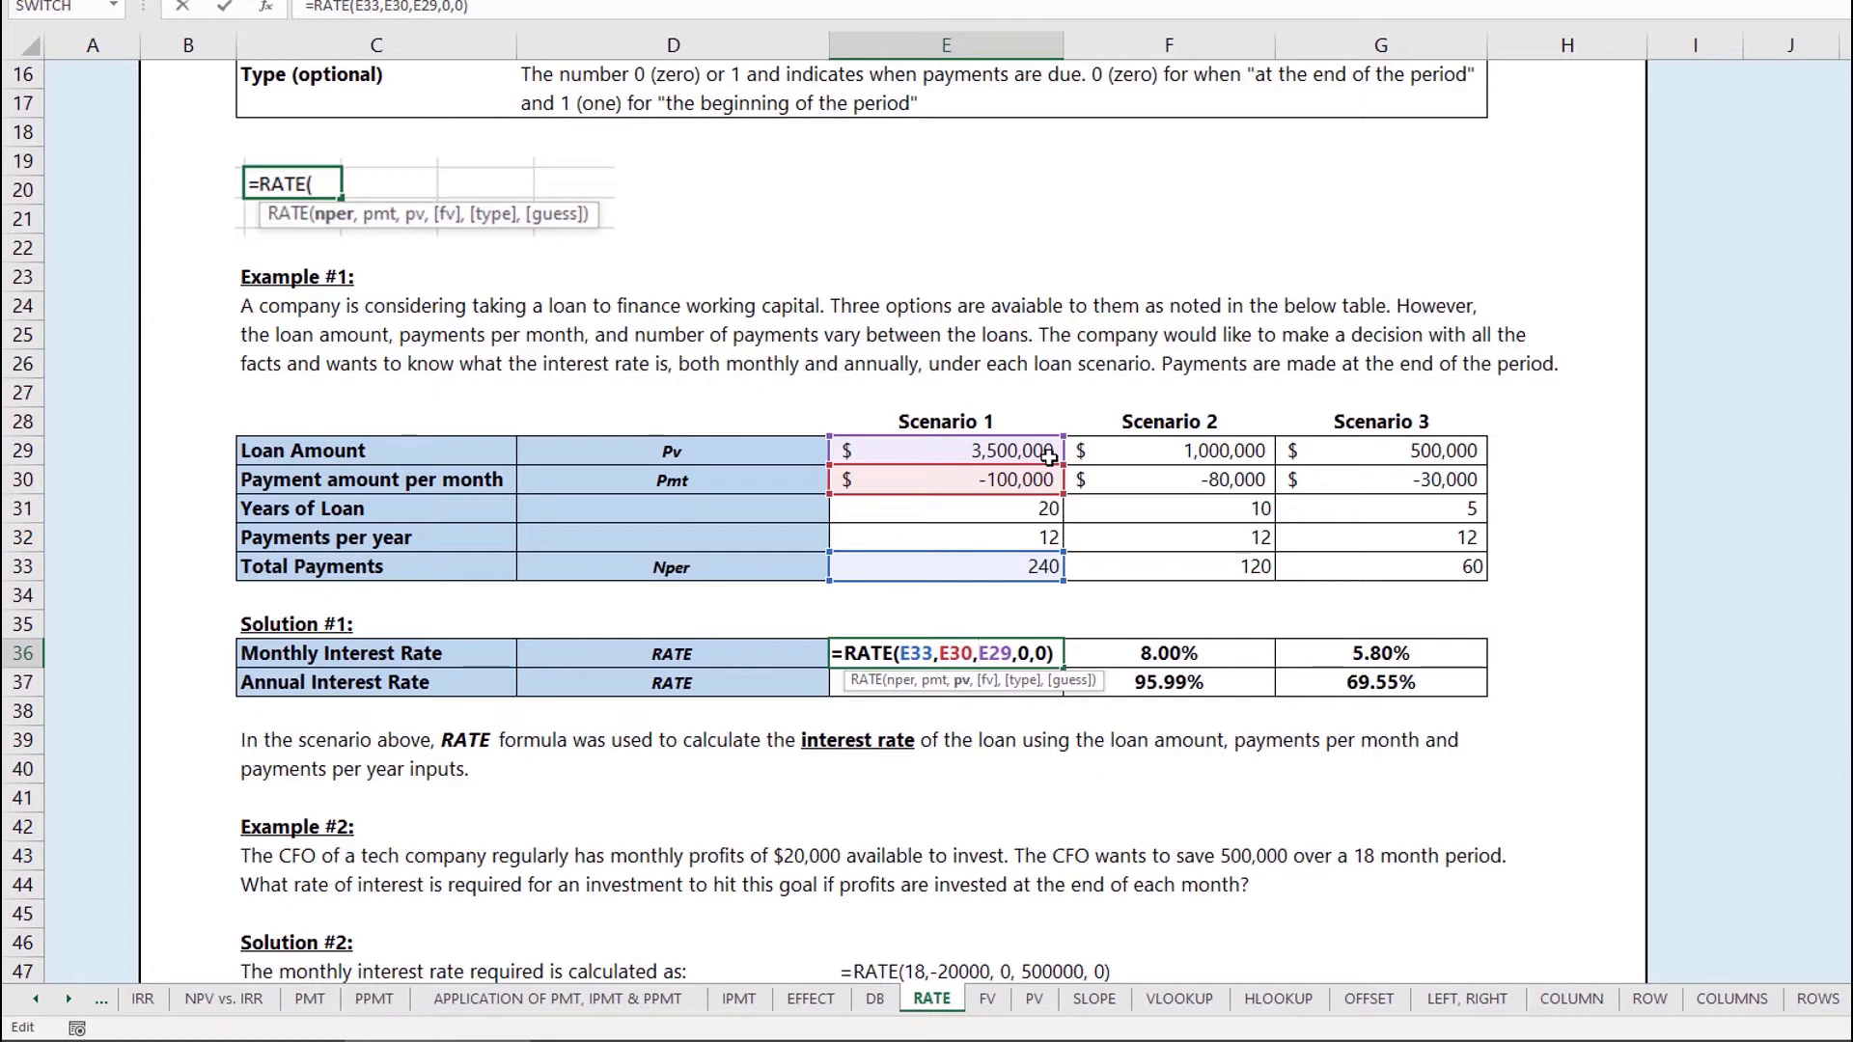
left_click(1021, 654)
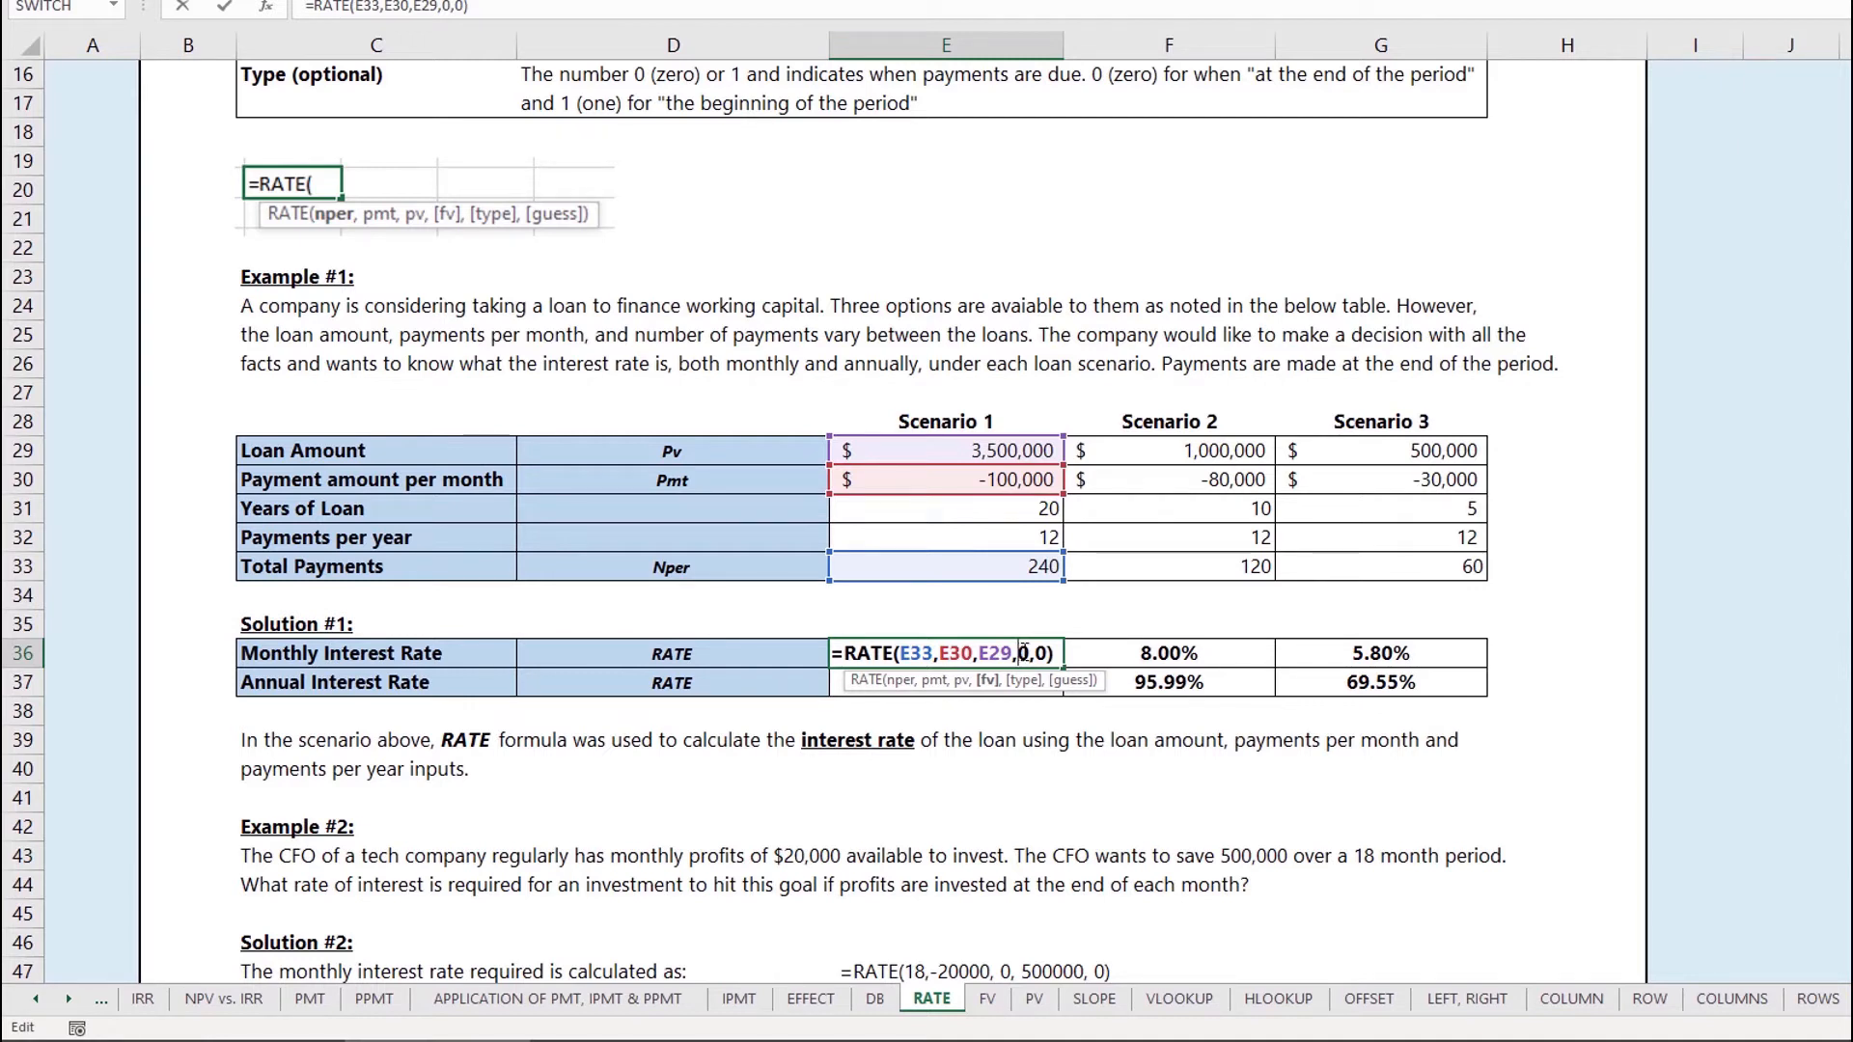
left_click(1042, 657)
key("Return")
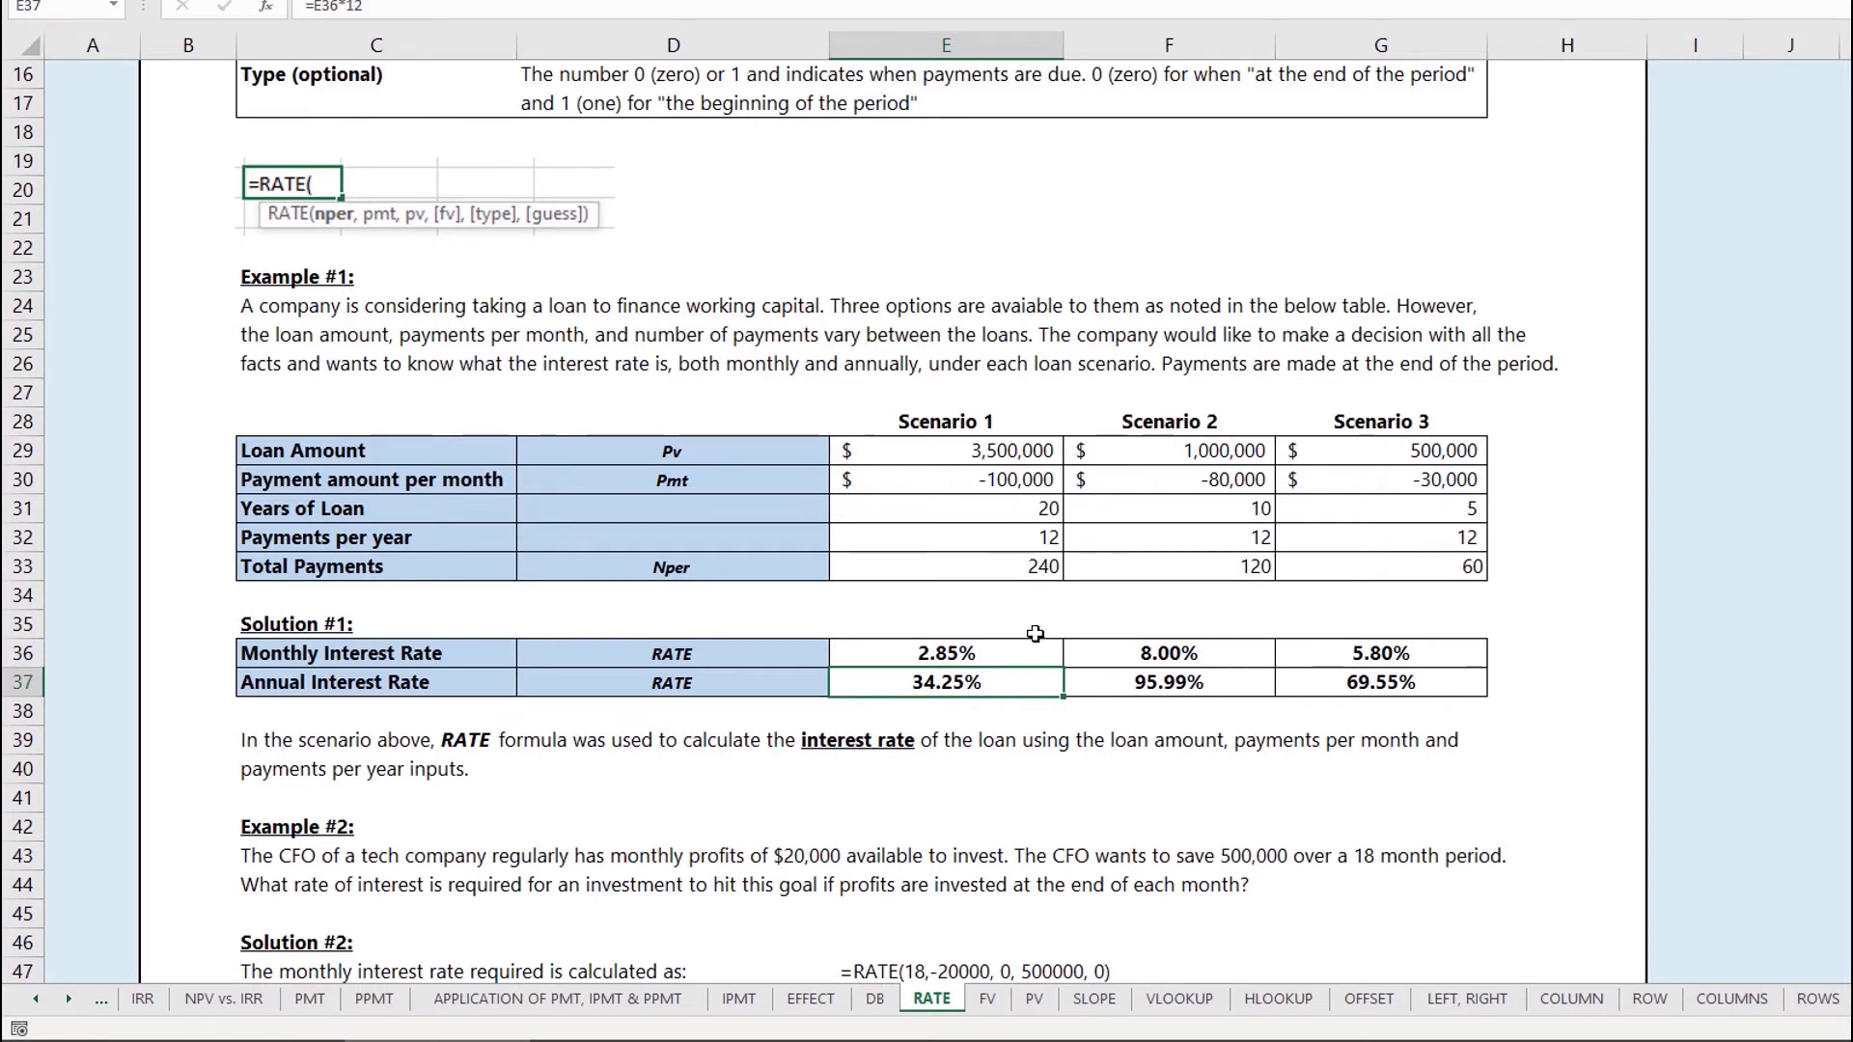
left_click(967, 624)
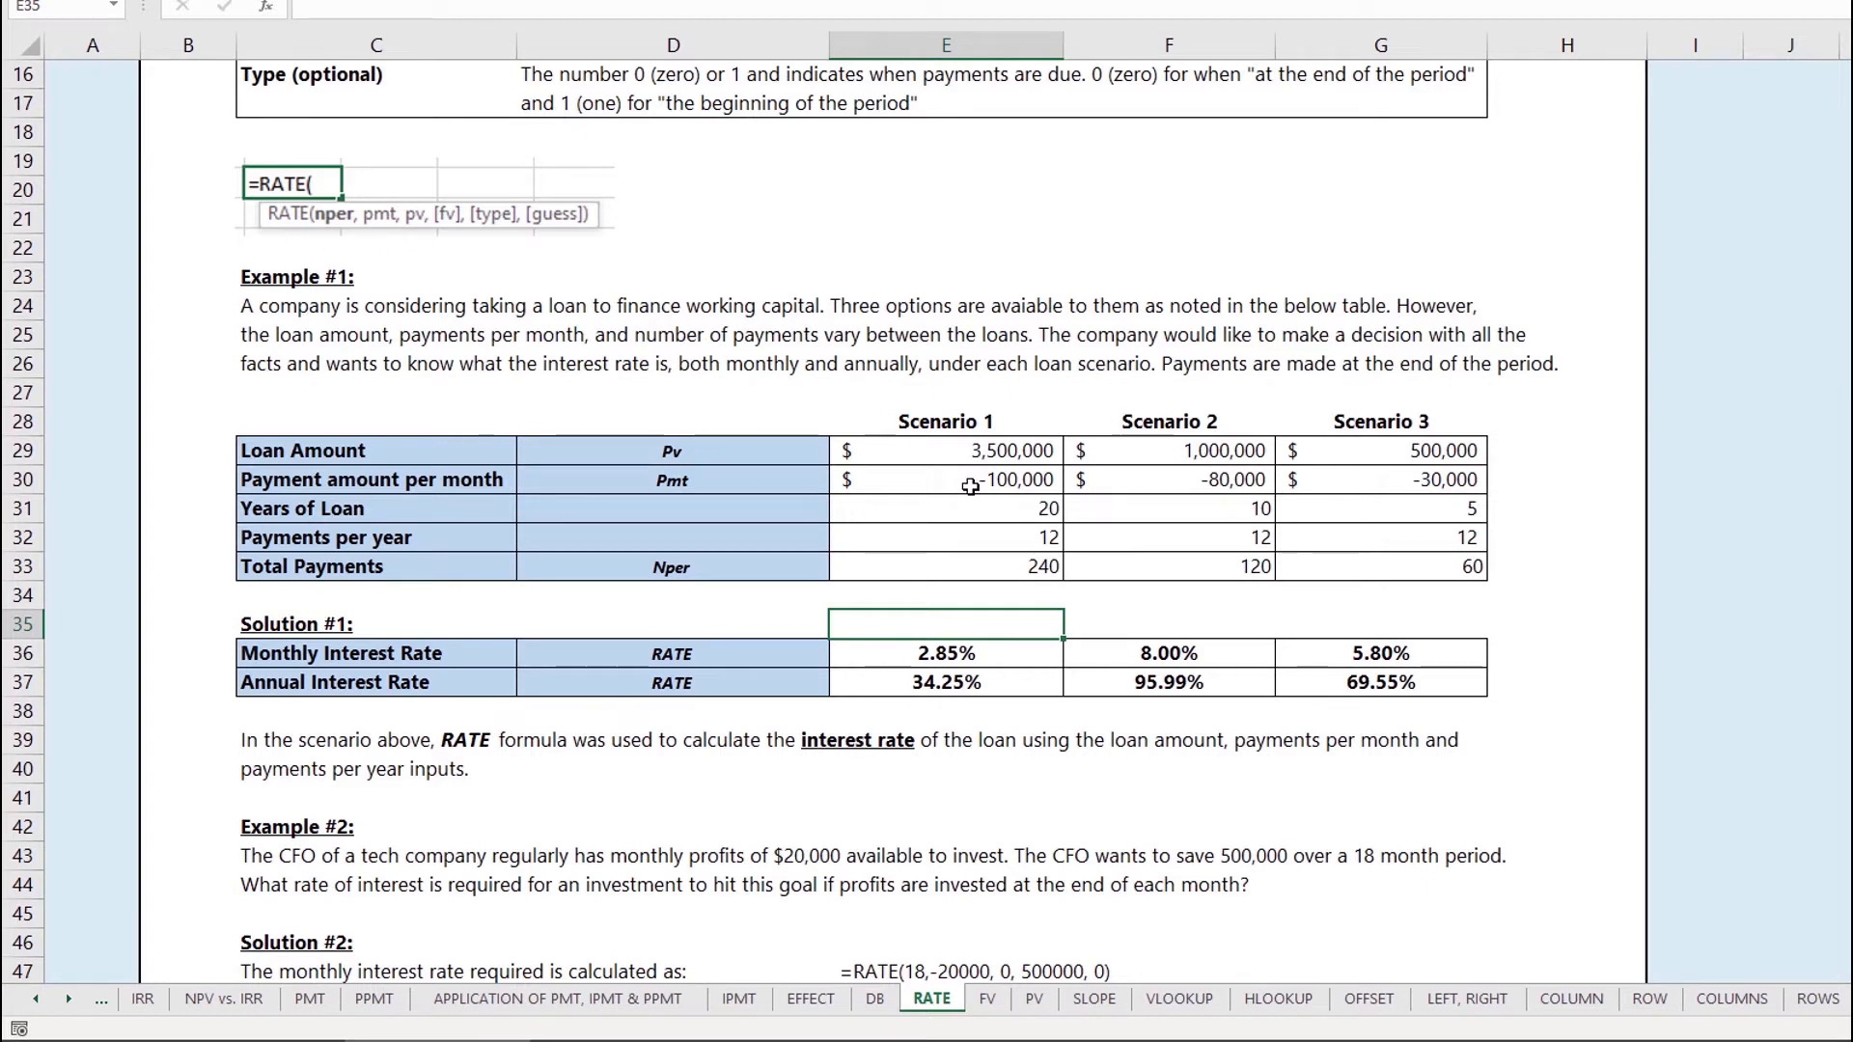
Step: Step through Scenario 2's F36 RATE arguments (F33, F30, F29, 0, 0) and confirm it
left_click(1175, 661)
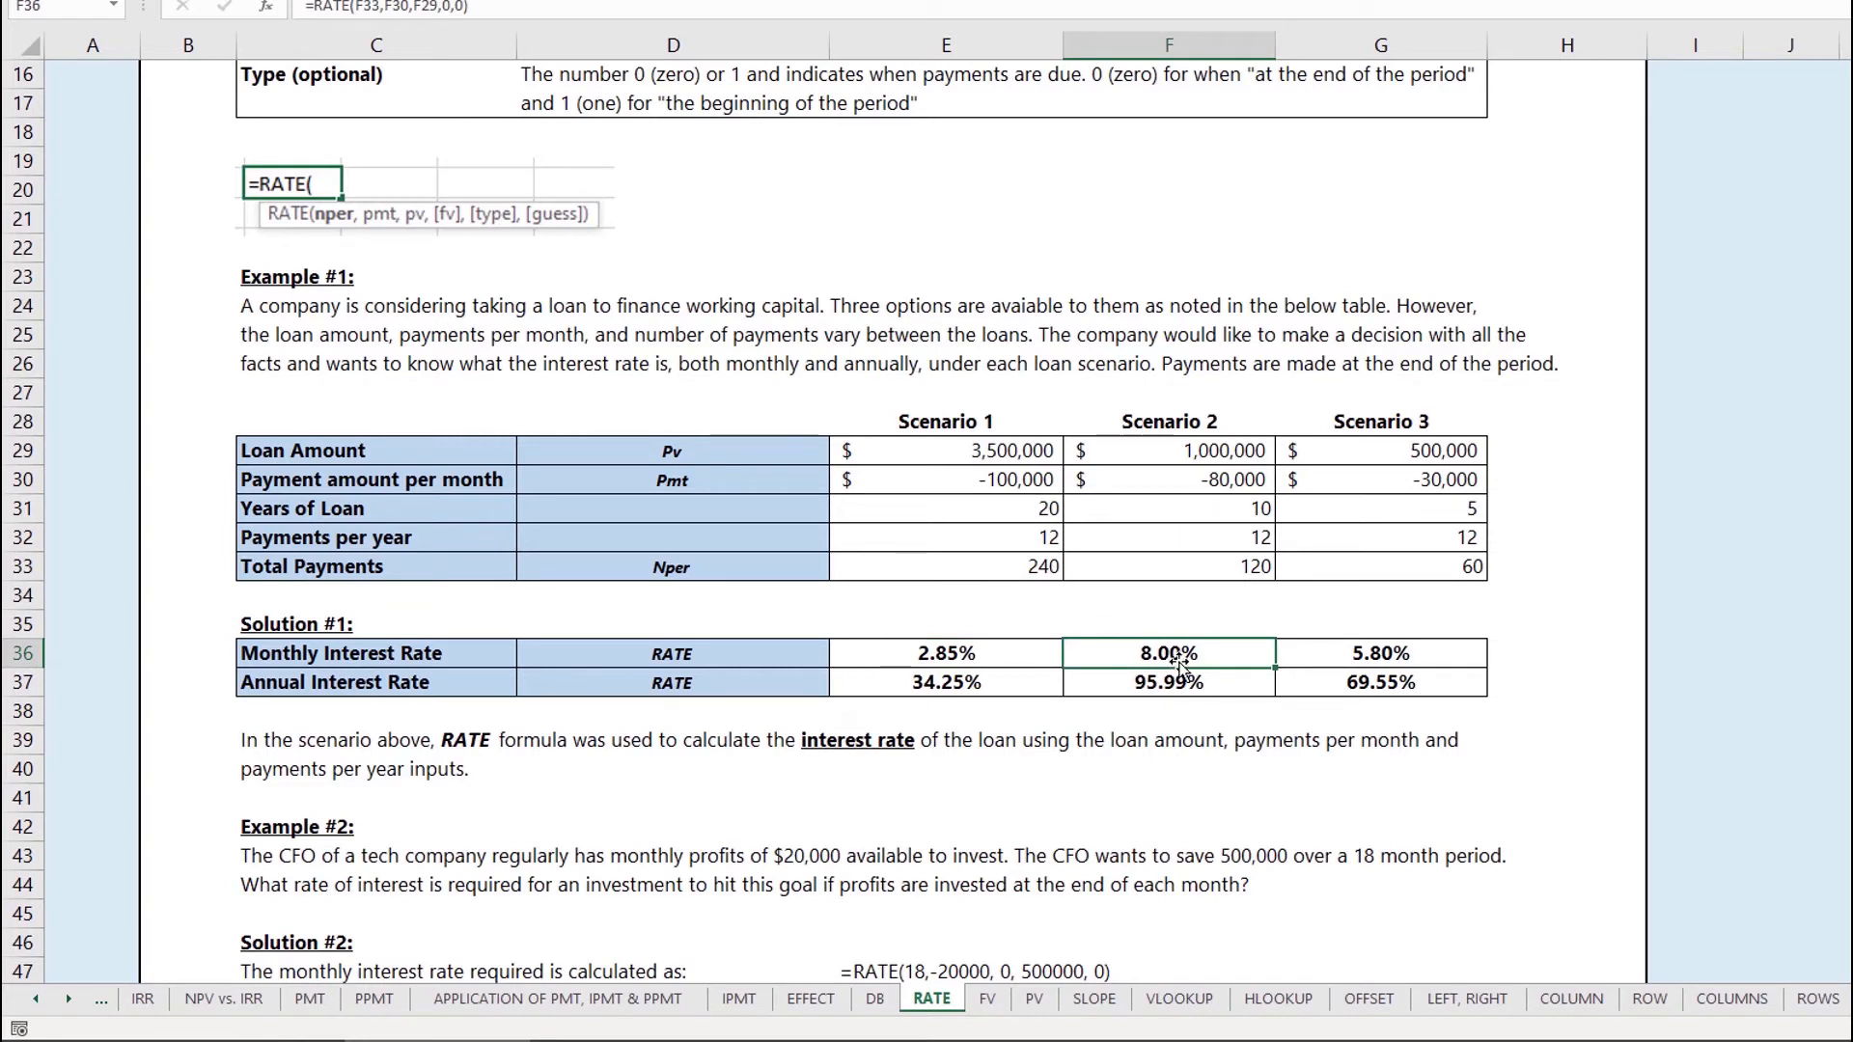
double_click(1179, 656)
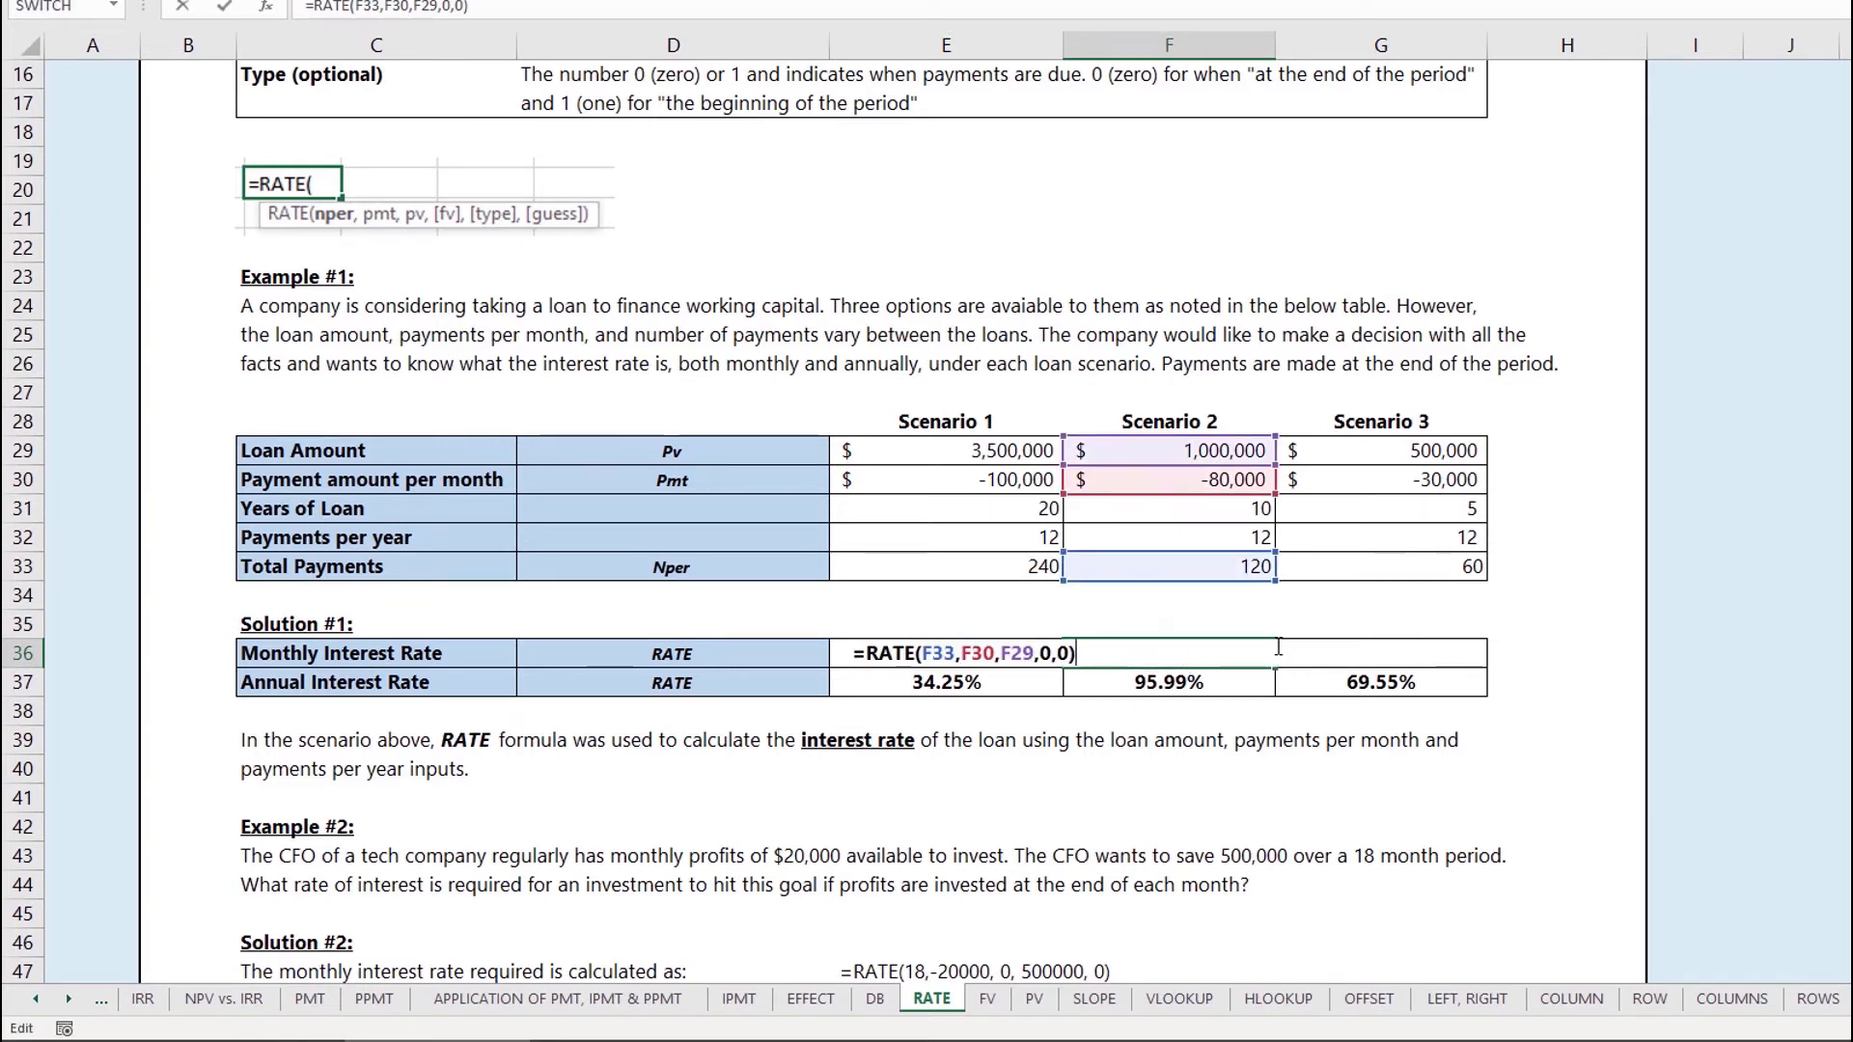
left_click(955, 653)
left_click(962, 659)
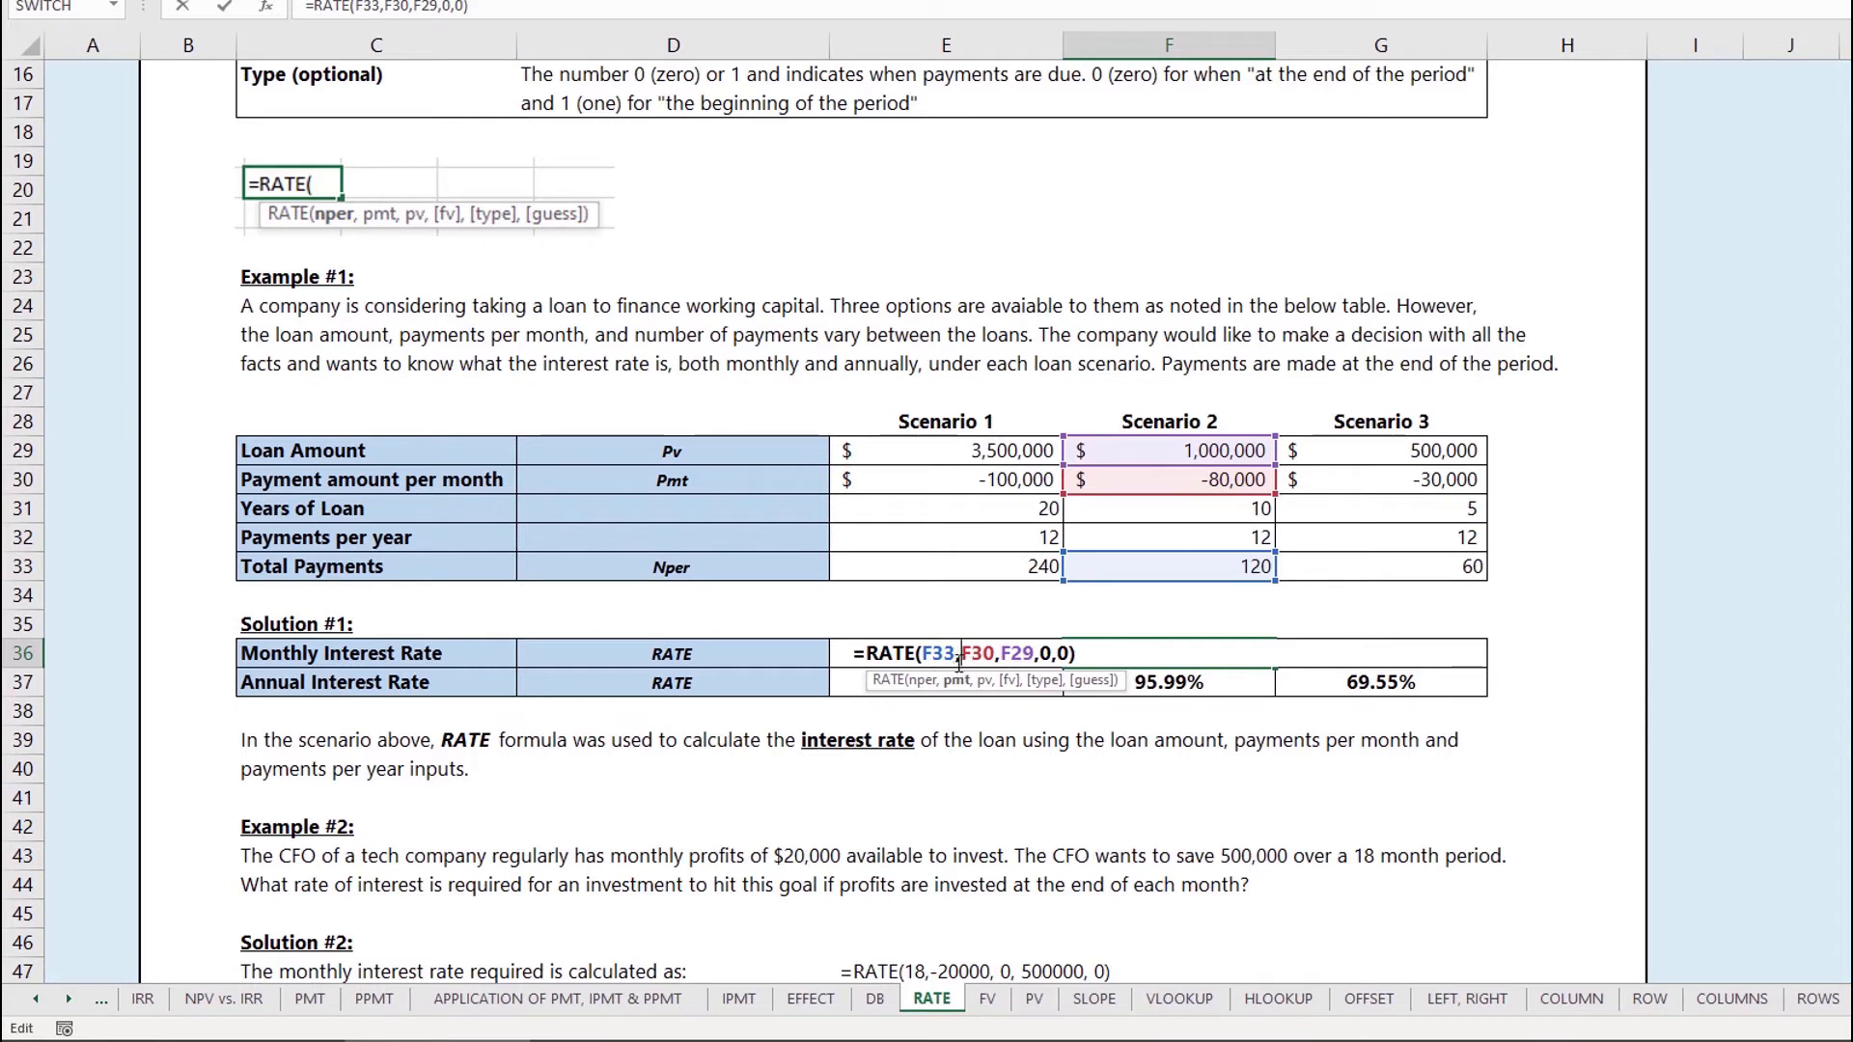
left_click(957, 656)
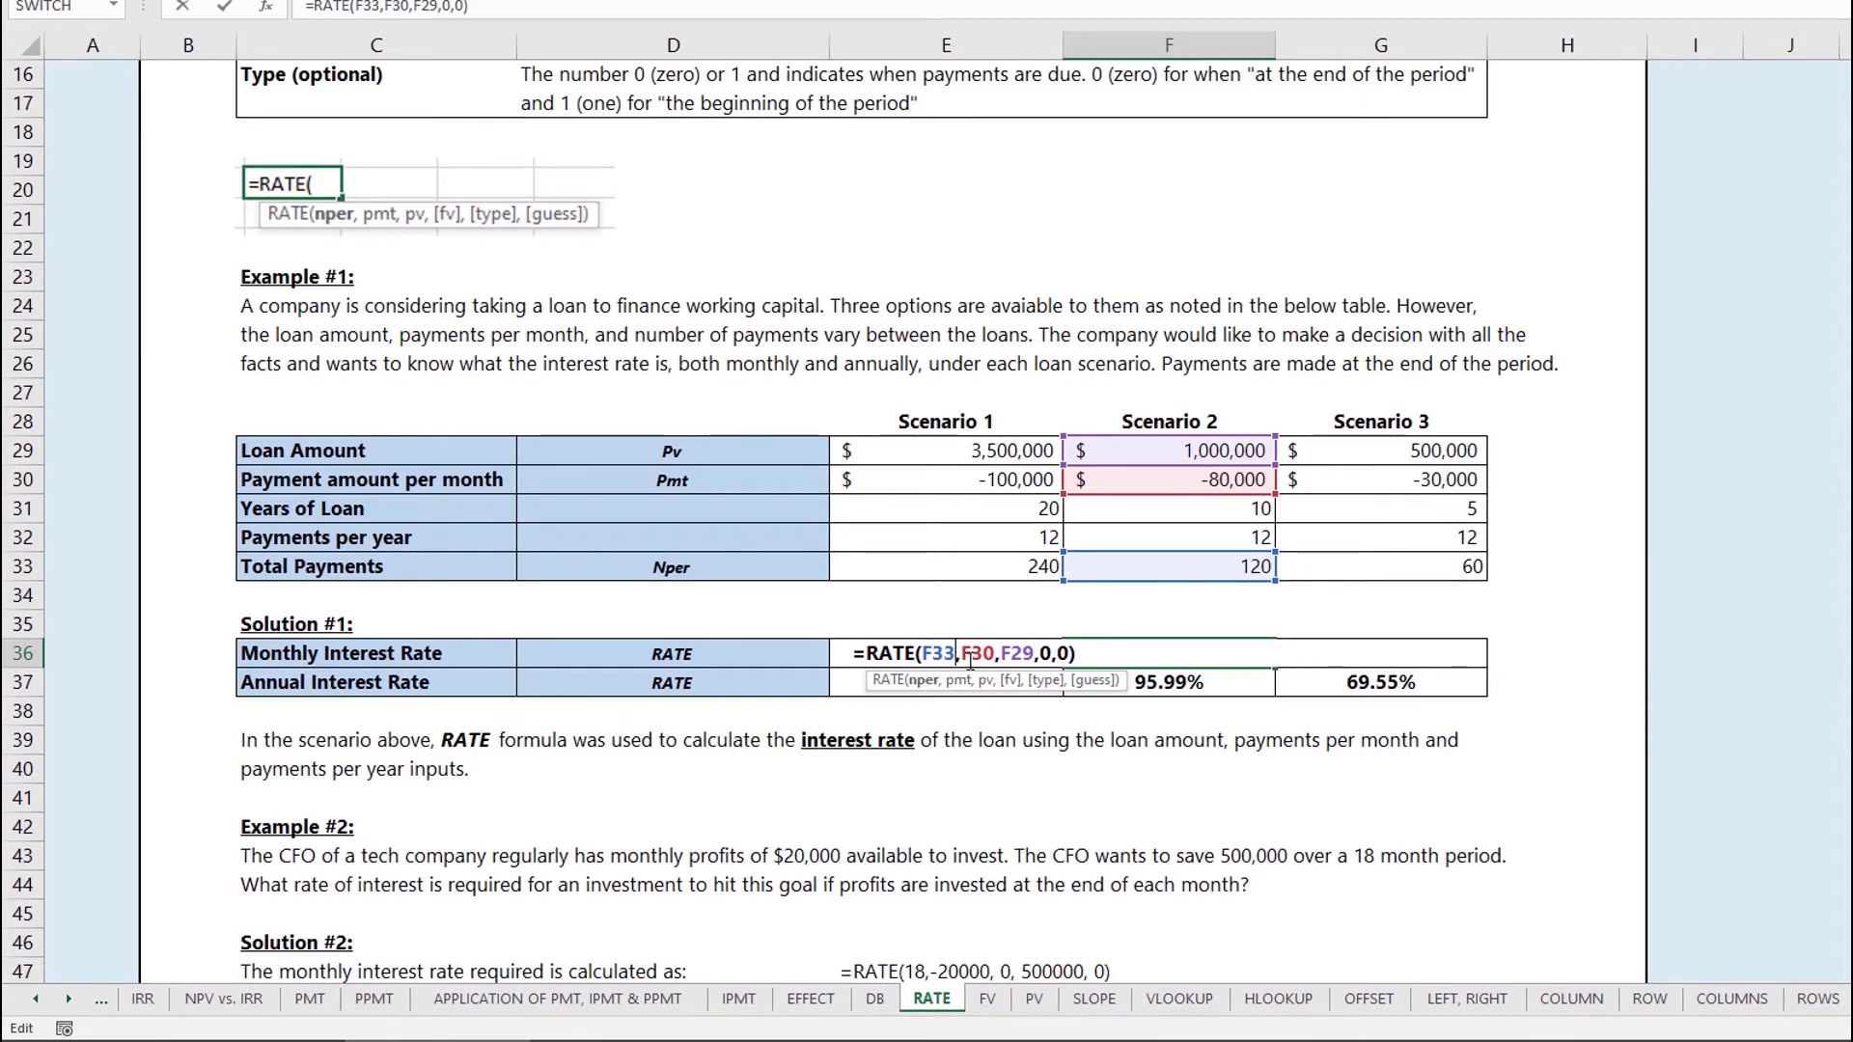
left_click(972, 656)
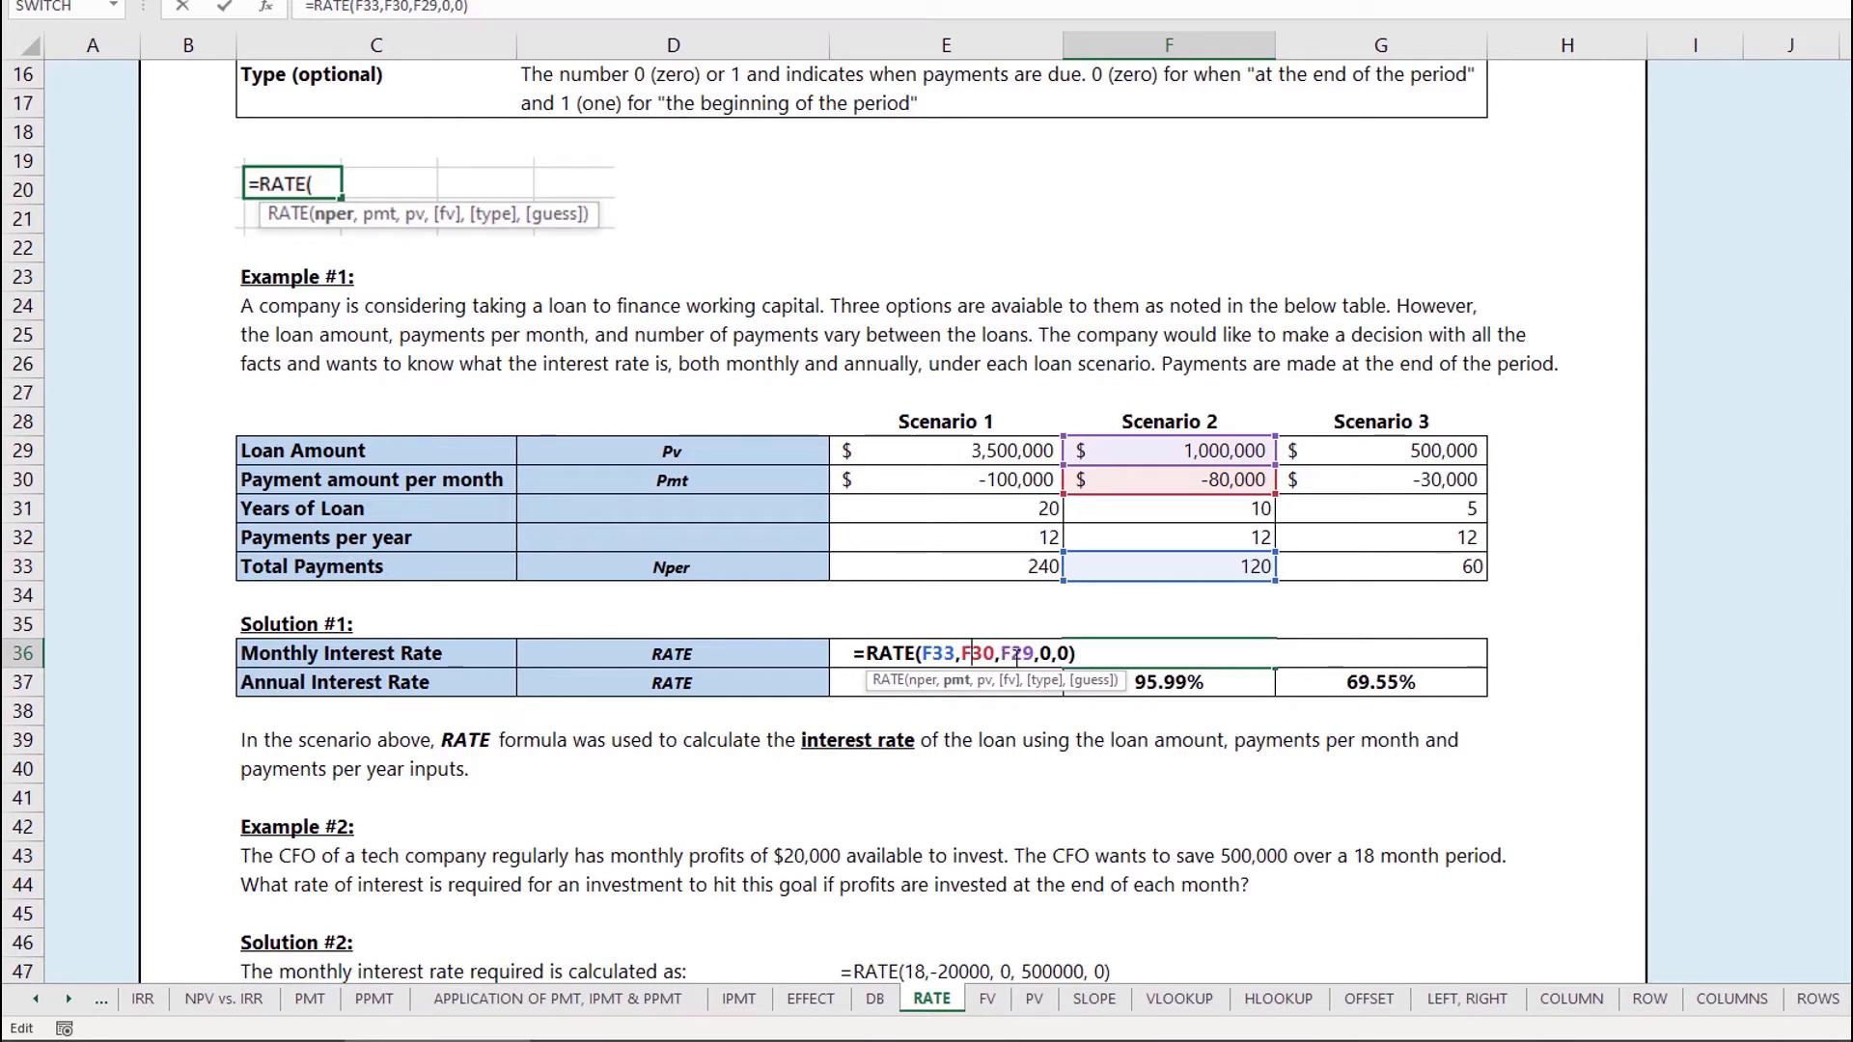
left_click(1023, 655)
left_click(1052, 655)
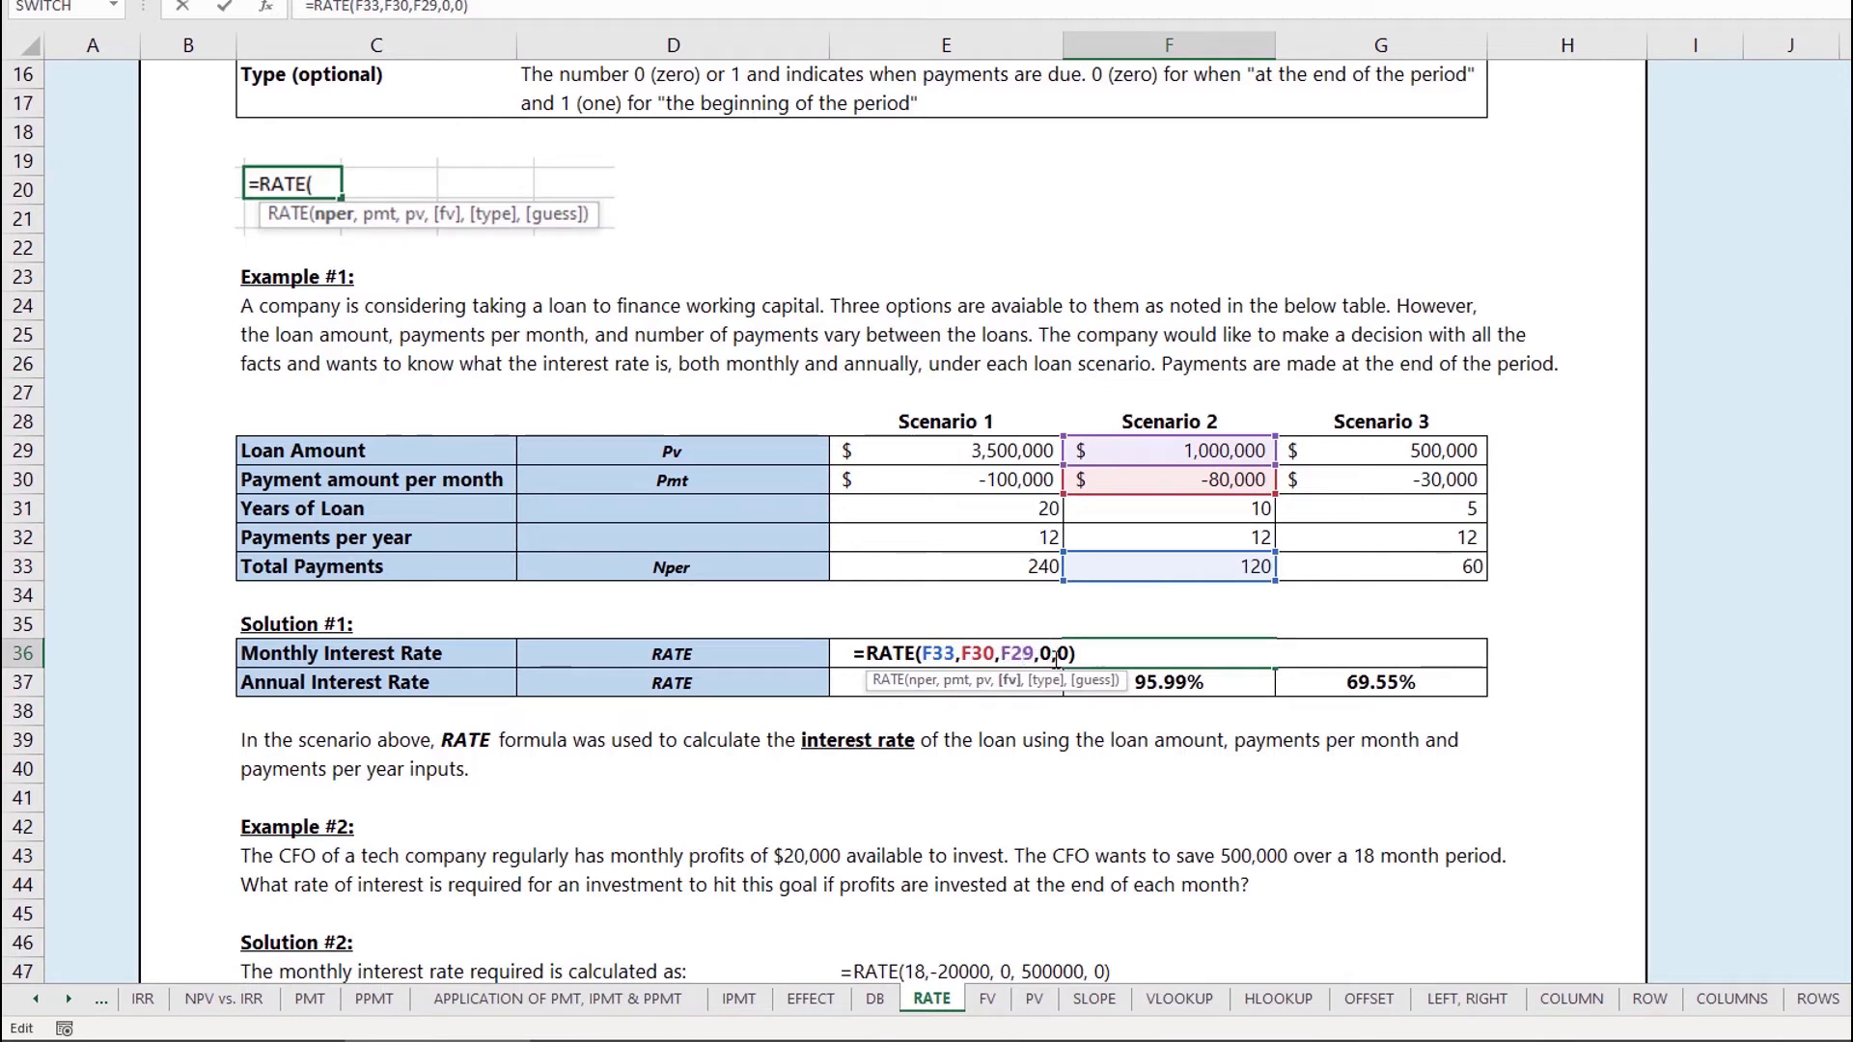
left_click(1062, 655)
key("Return")
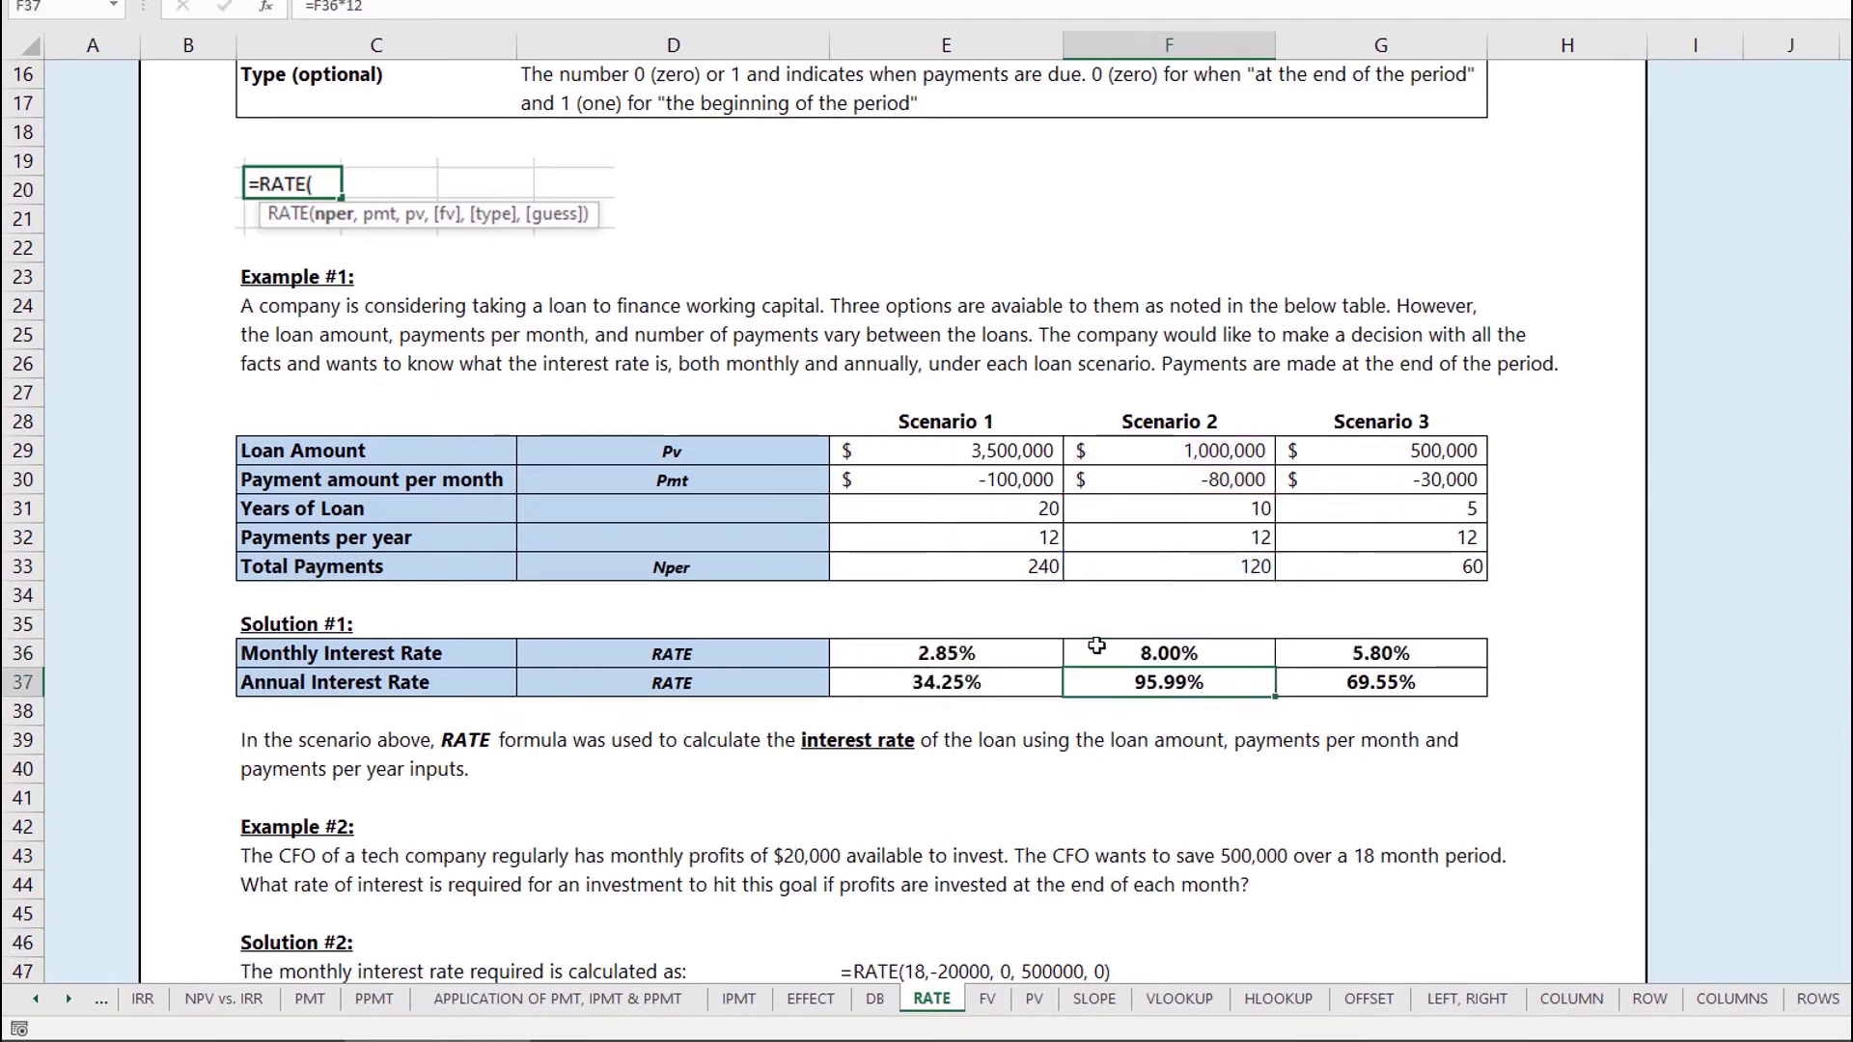
left_click(1096, 645)
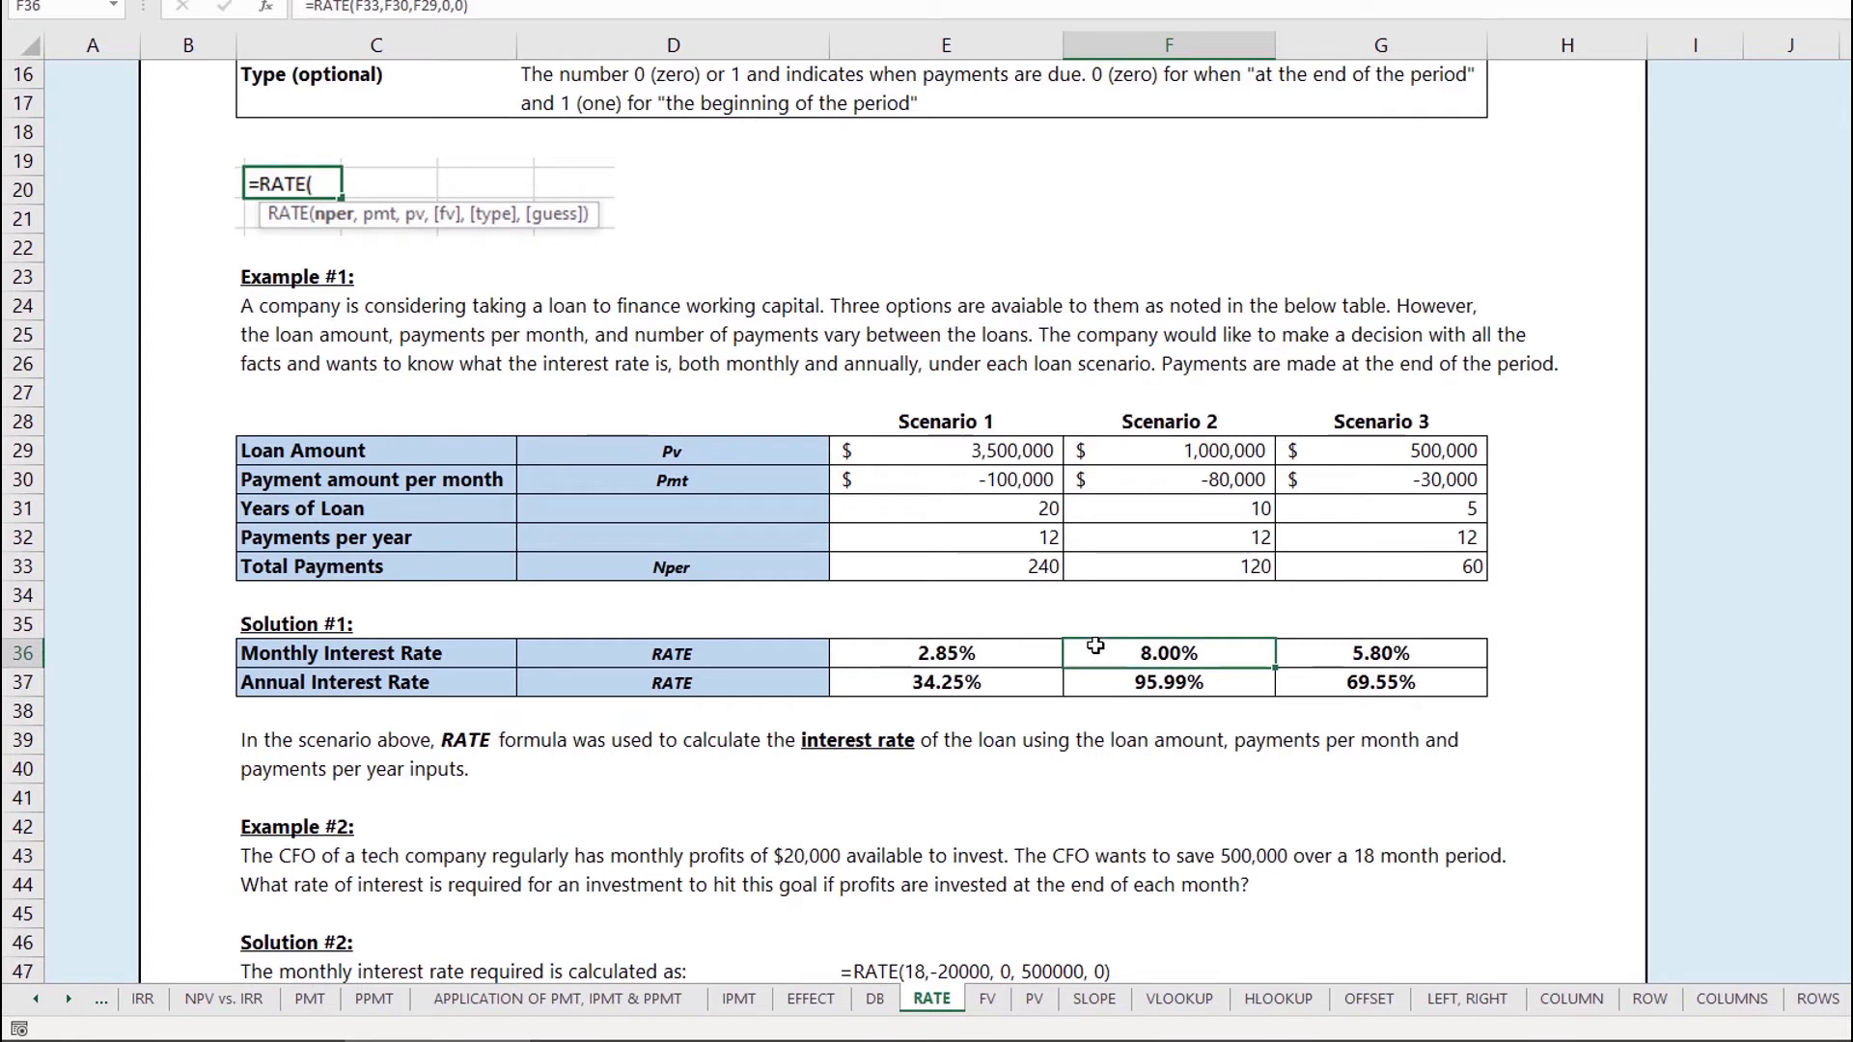
Step: Enter =RATE(G33,G30,G29,0,0) in G36 for Scenario 3's 5.80% monthly rate
double_click(1390, 654)
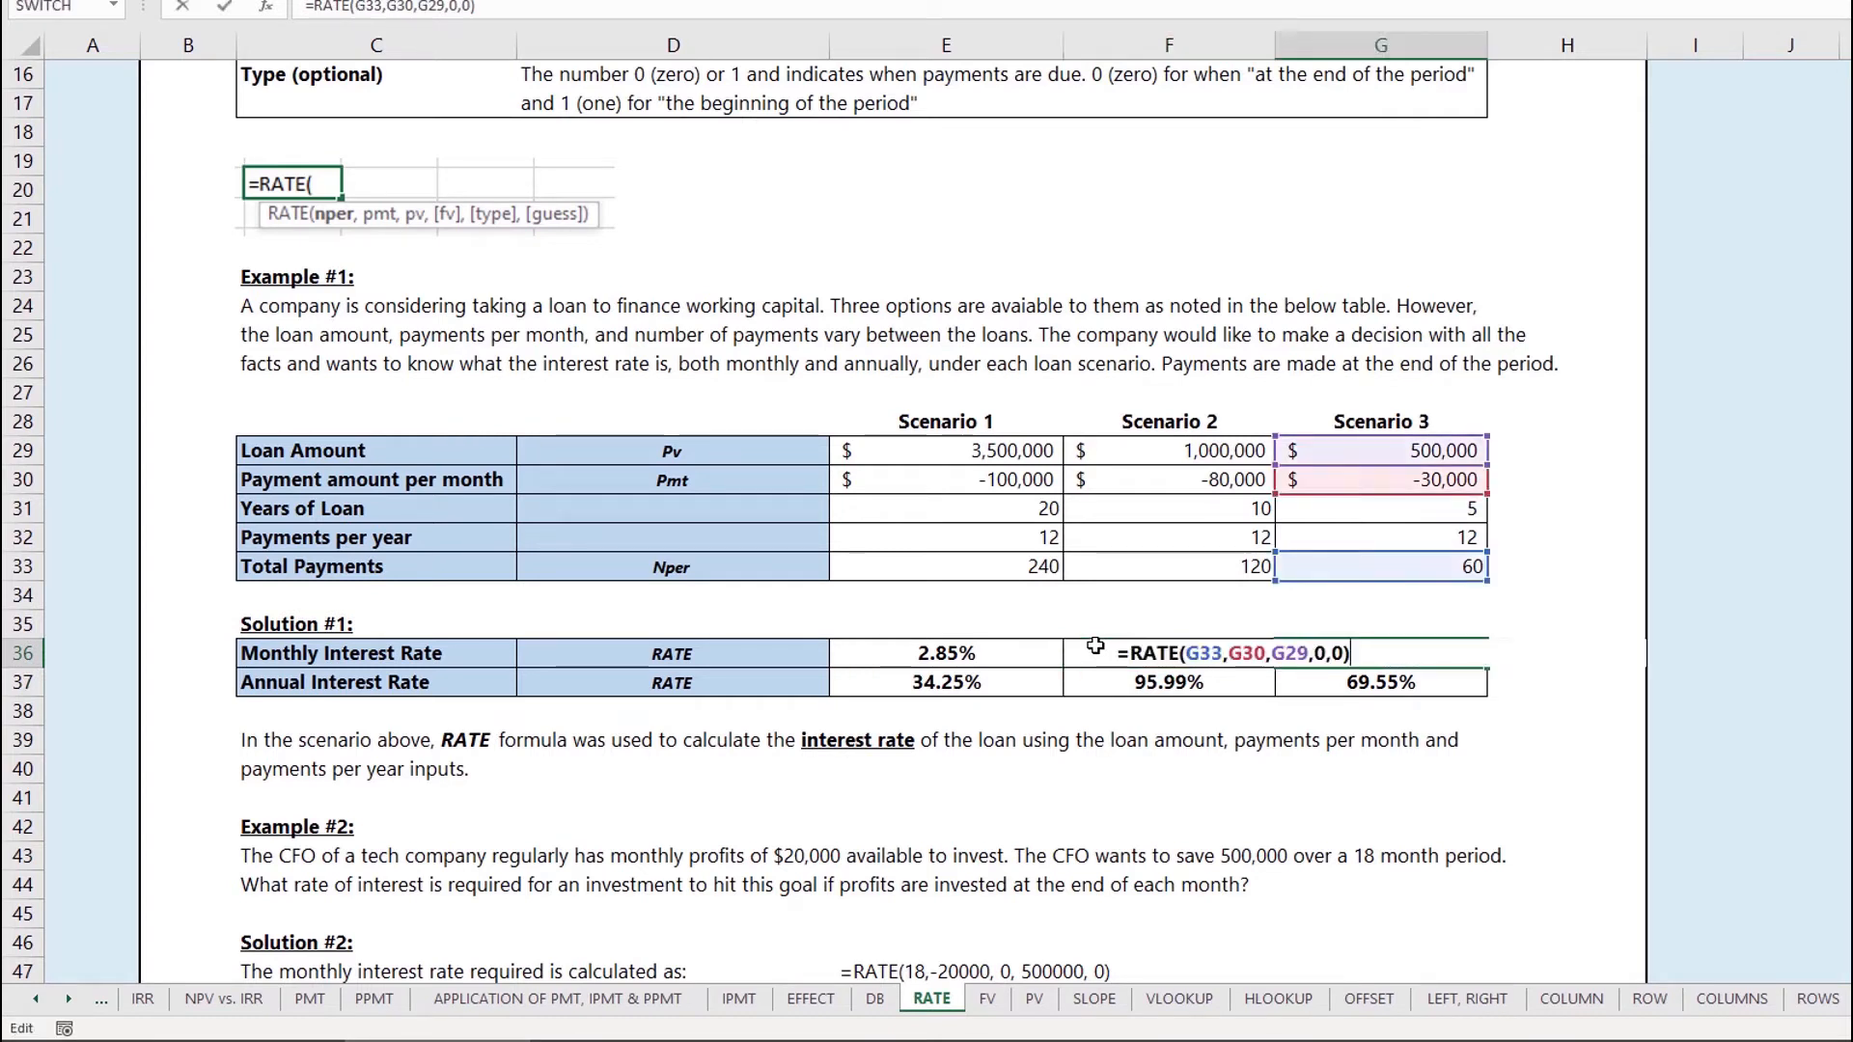
left_click(1166, 655)
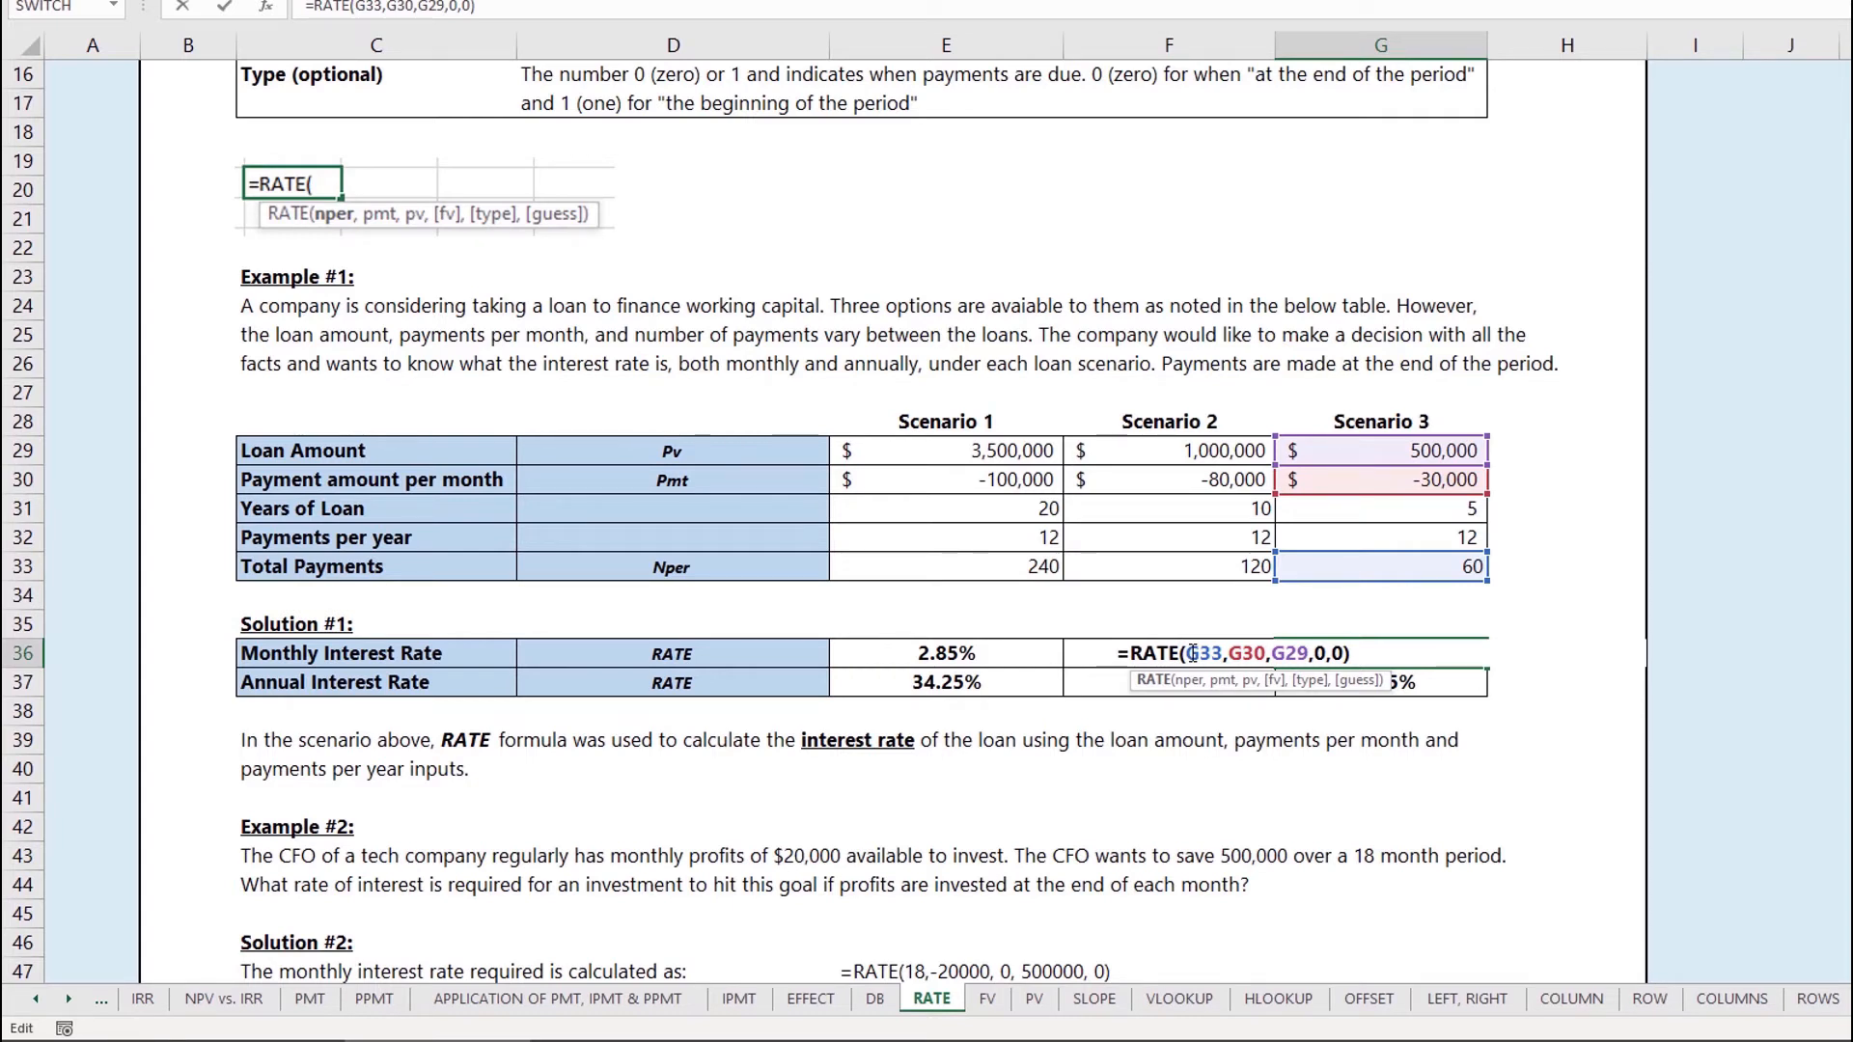
key("Return")
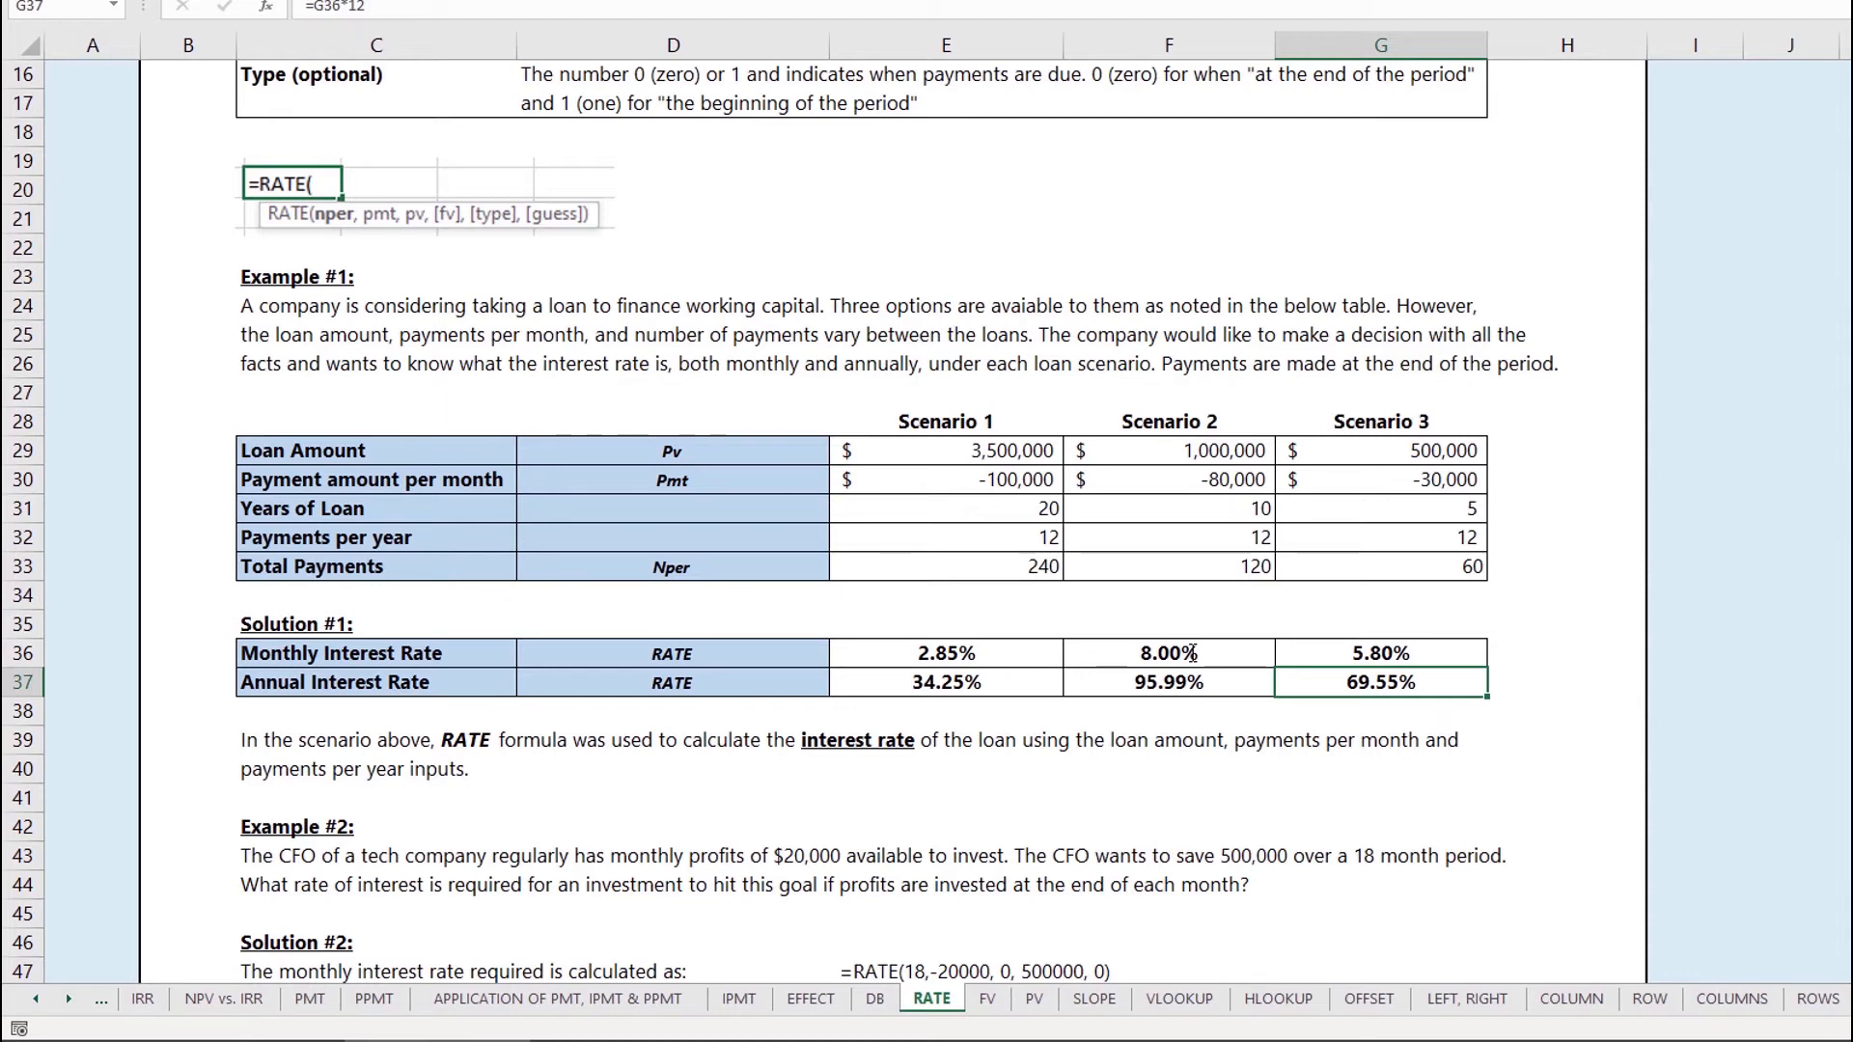
Step: Recheck the Scenario 2 and Scenario 1 RATE formulas, then move down to Example #2
left_click(1193, 653)
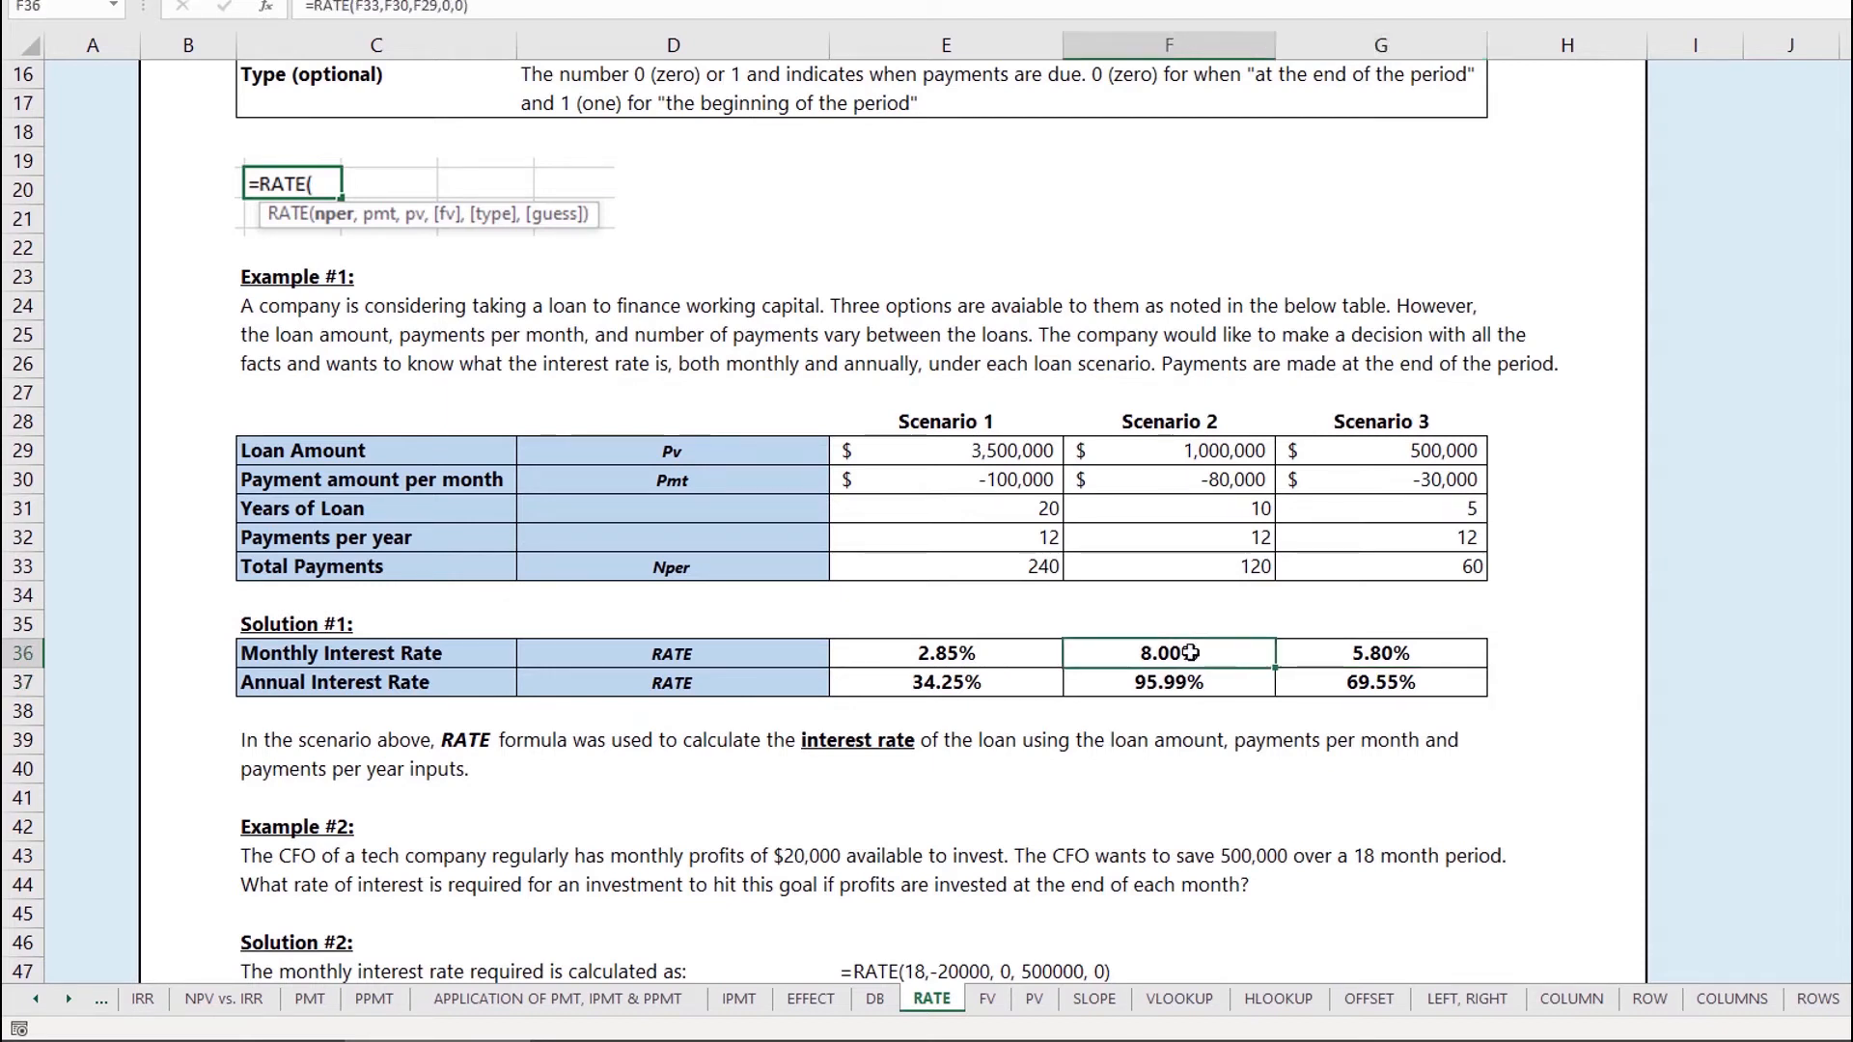
double_click(1016, 653)
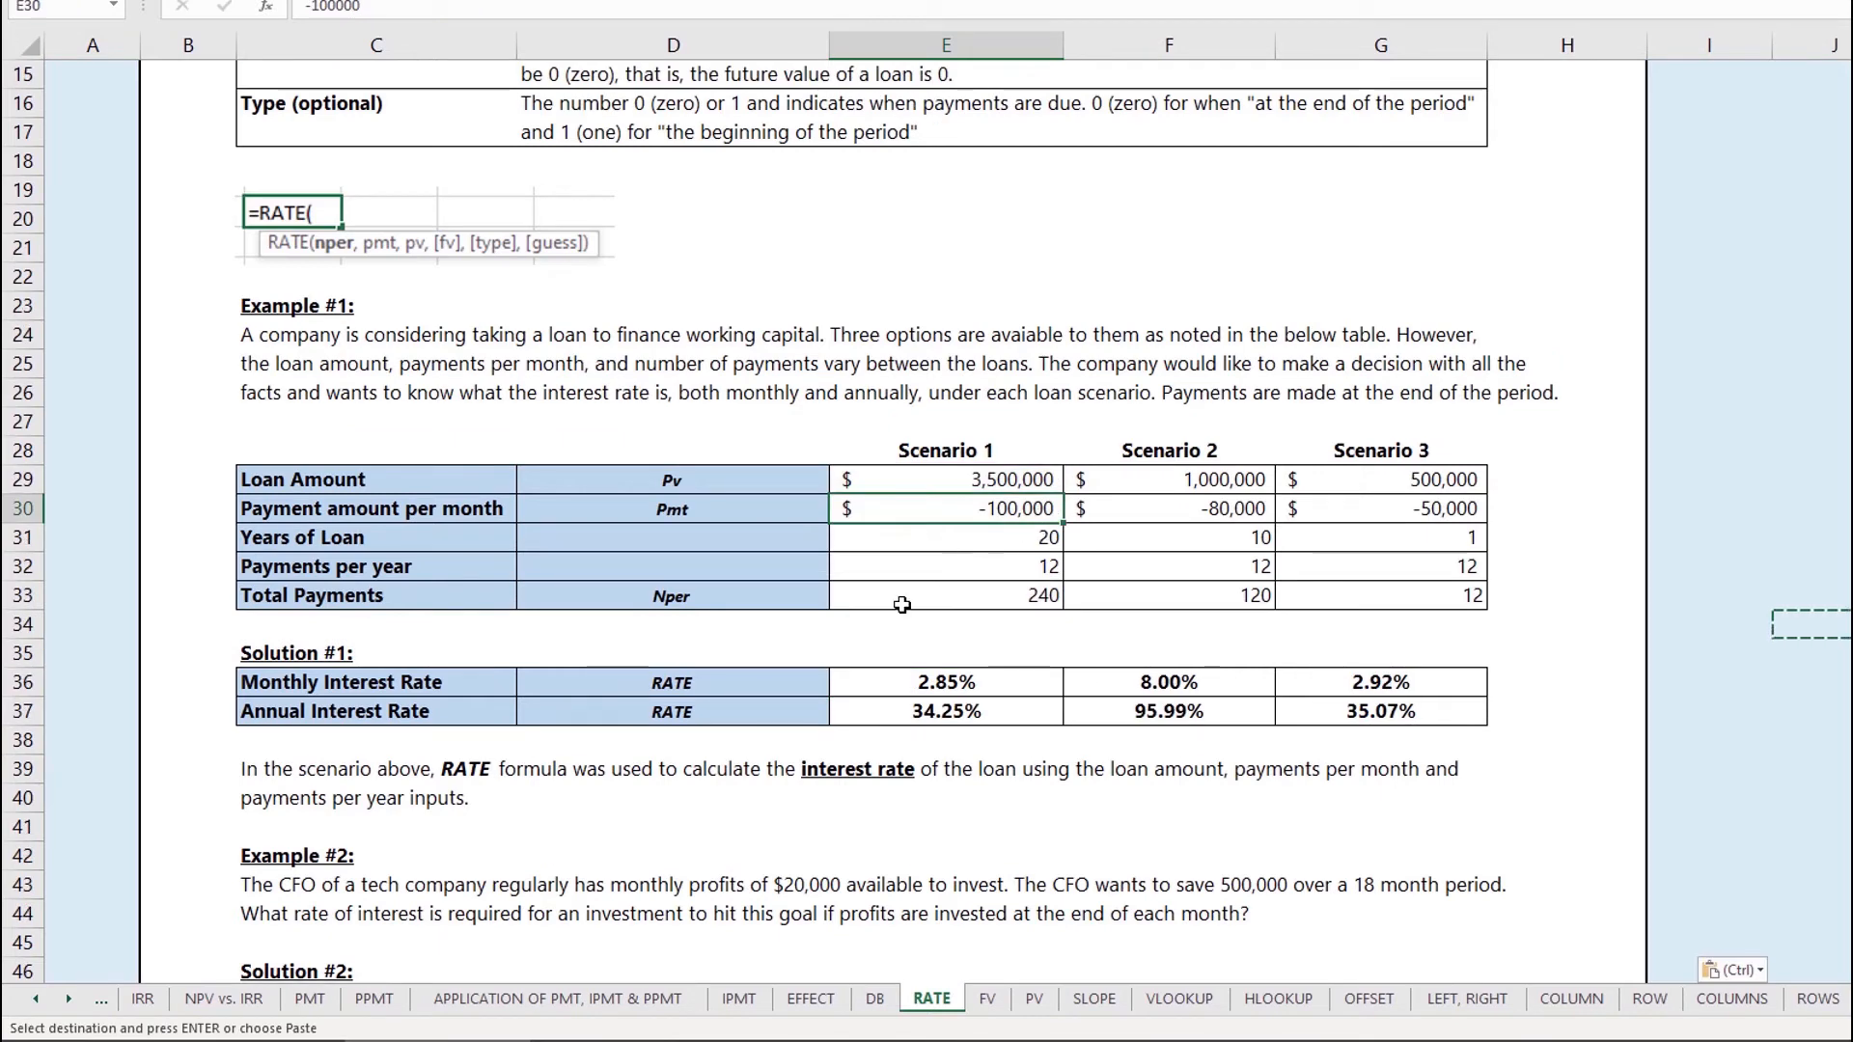
scroll(869, 647, "down", 3)
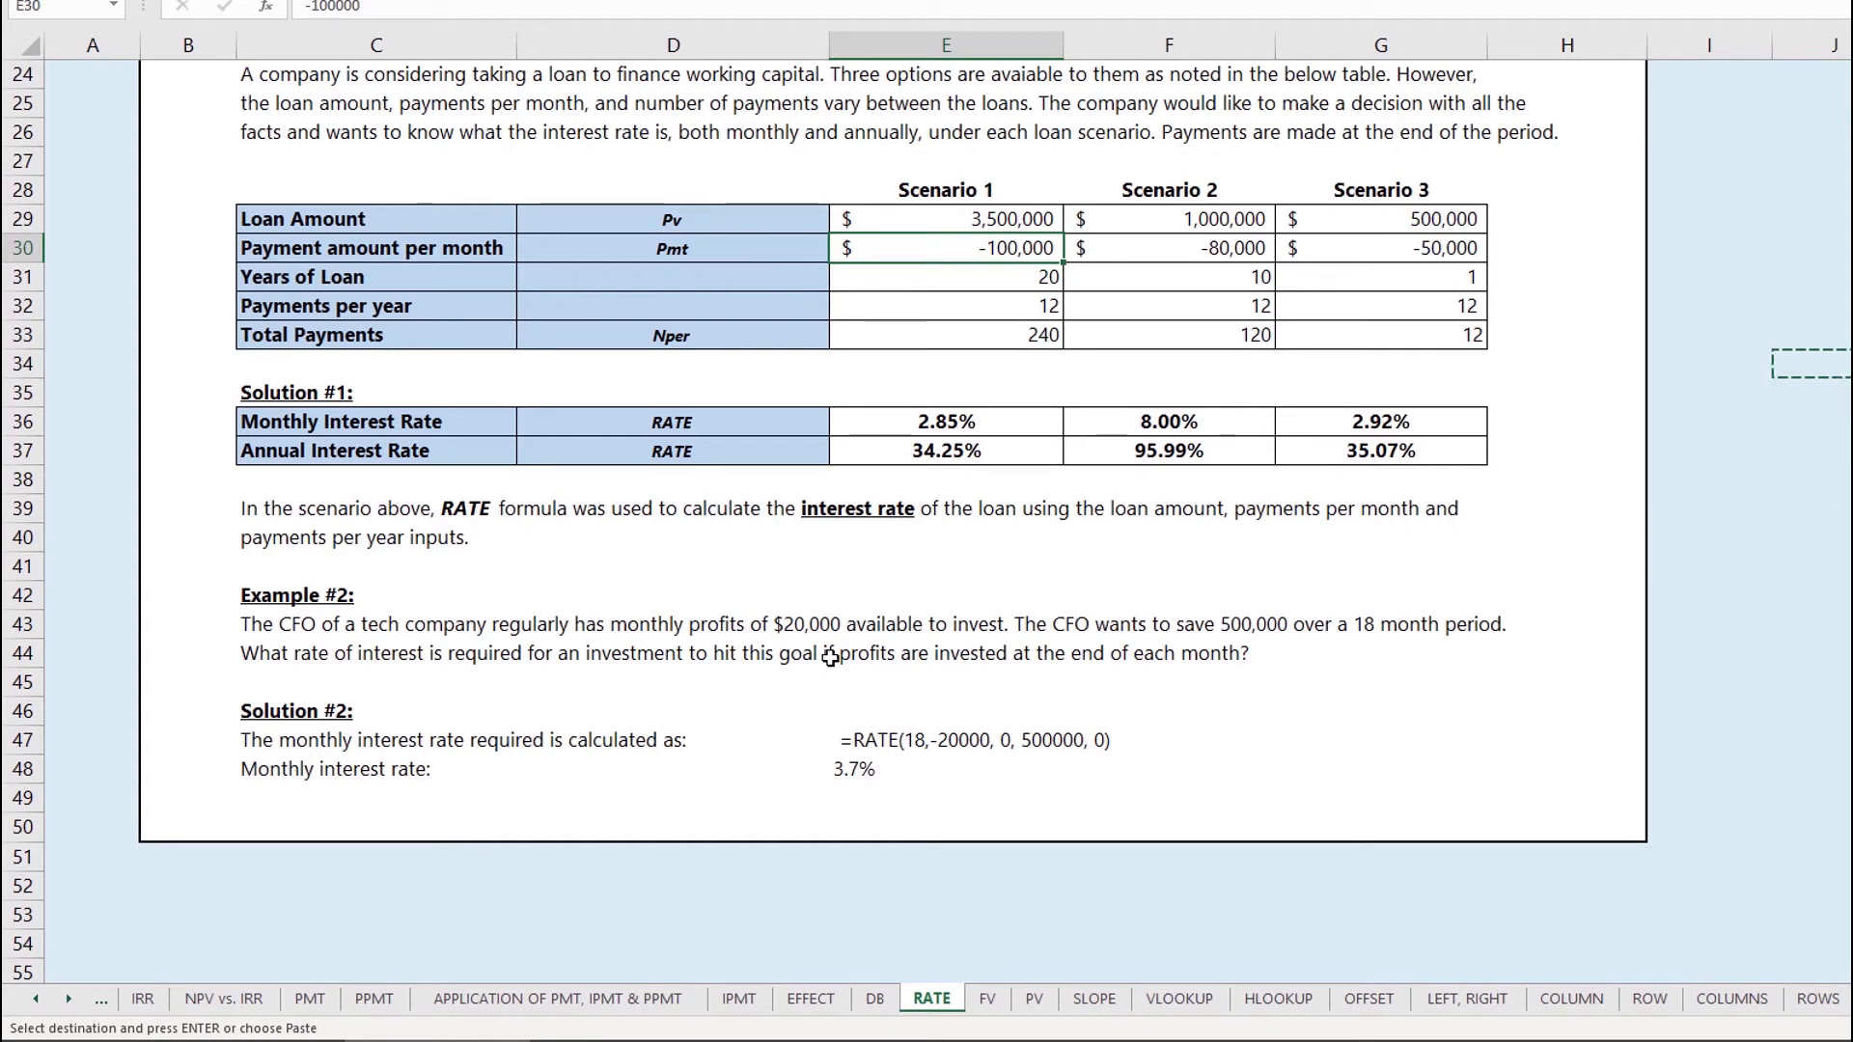
left_click(861, 740)
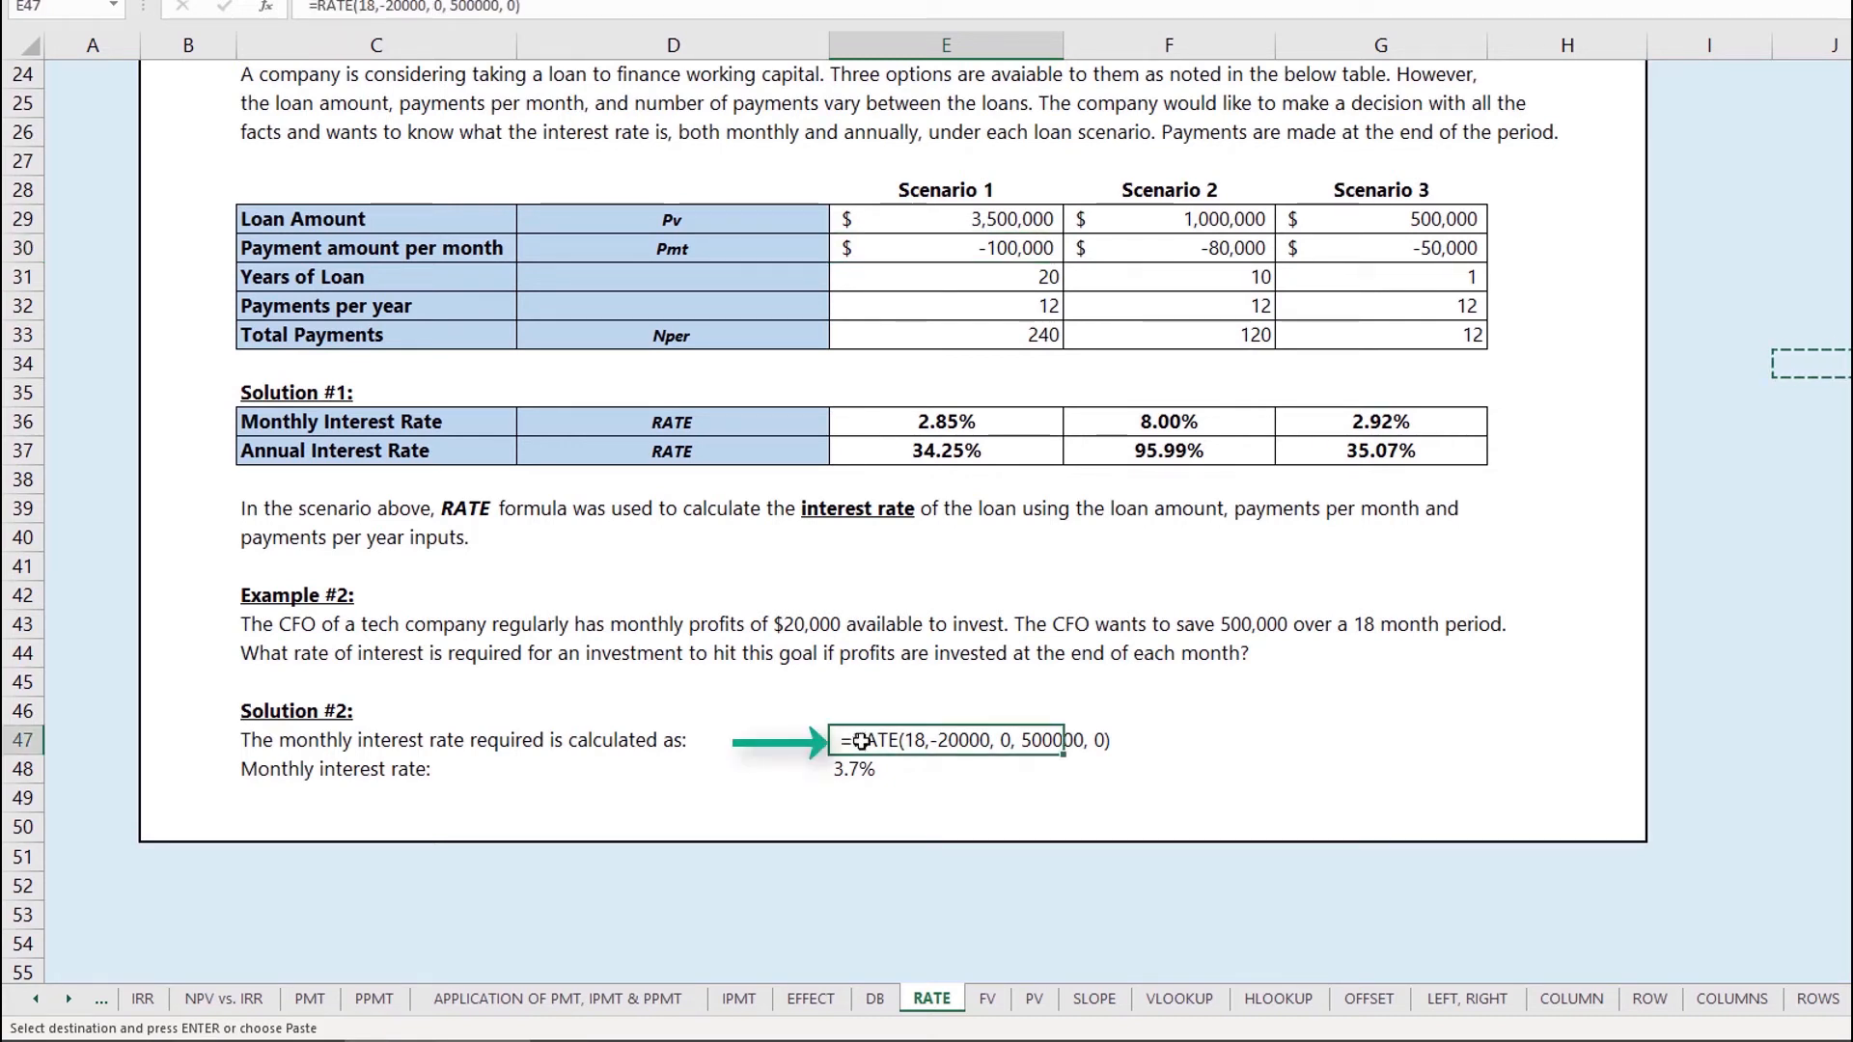
left_click(784, 643)
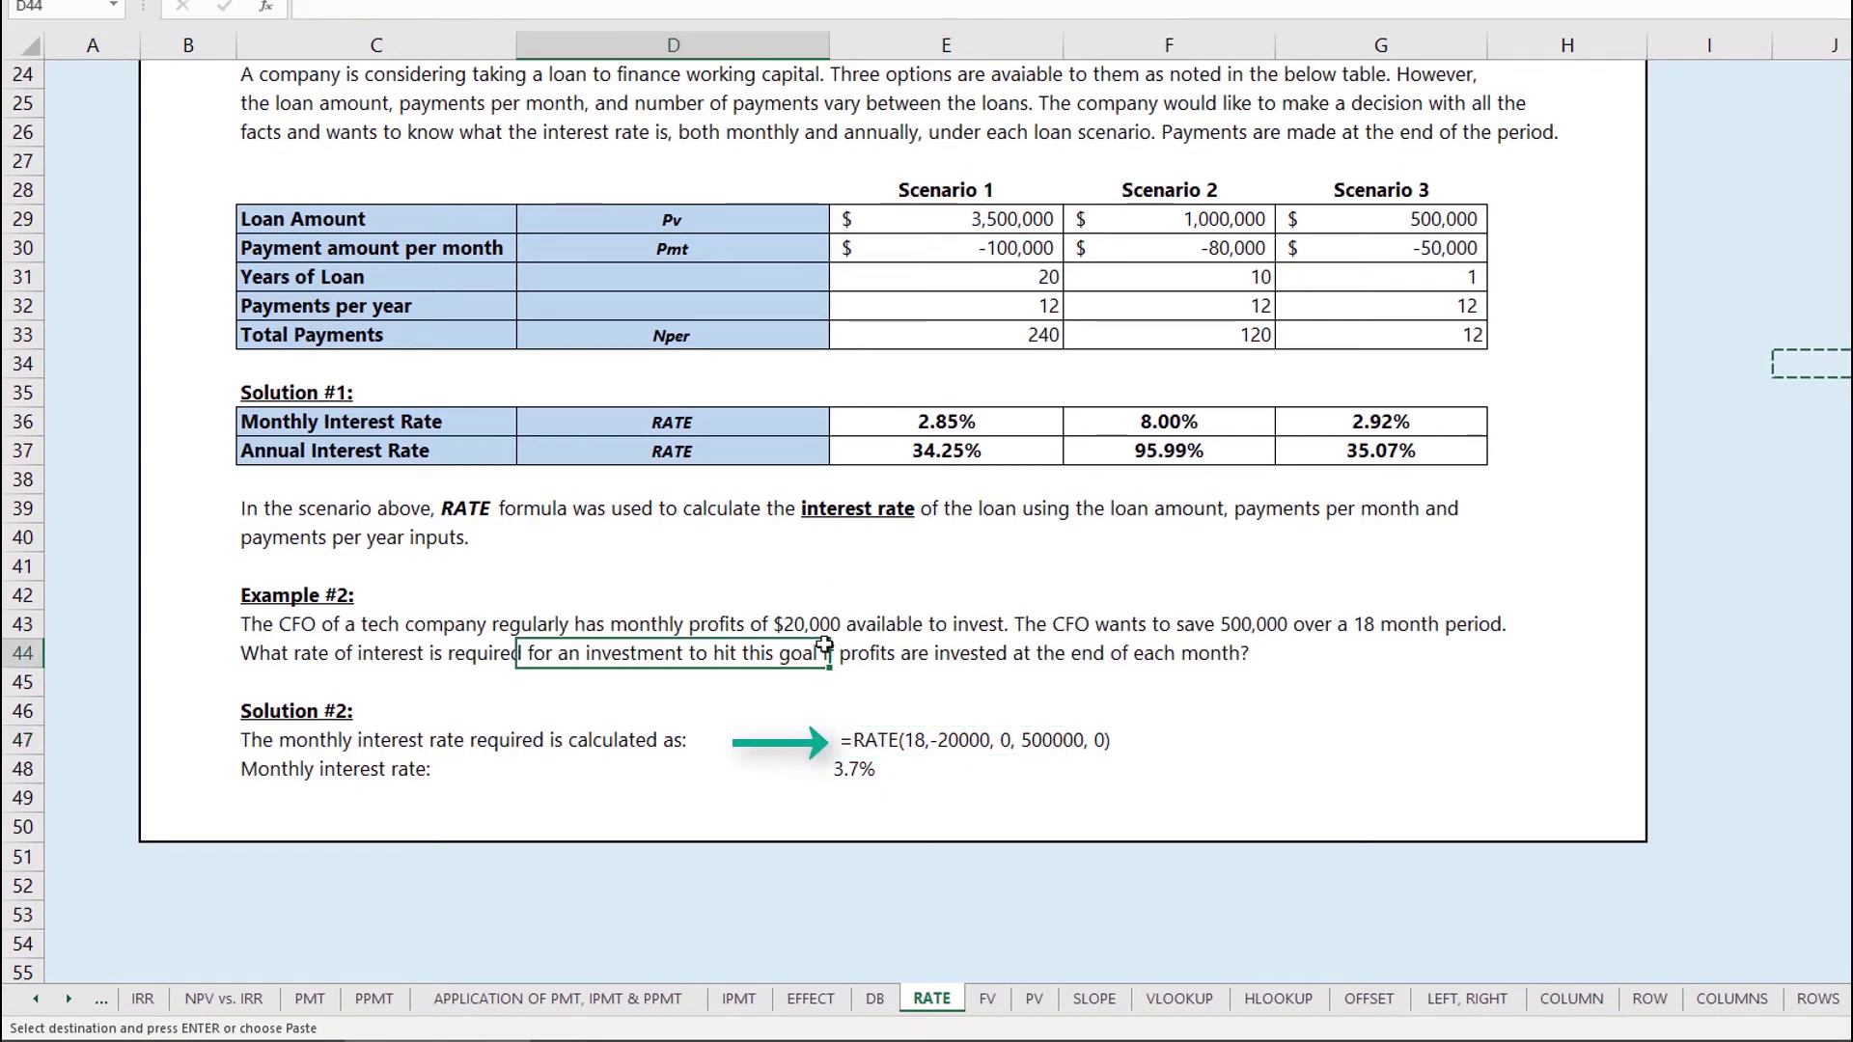
left_click(882, 745)
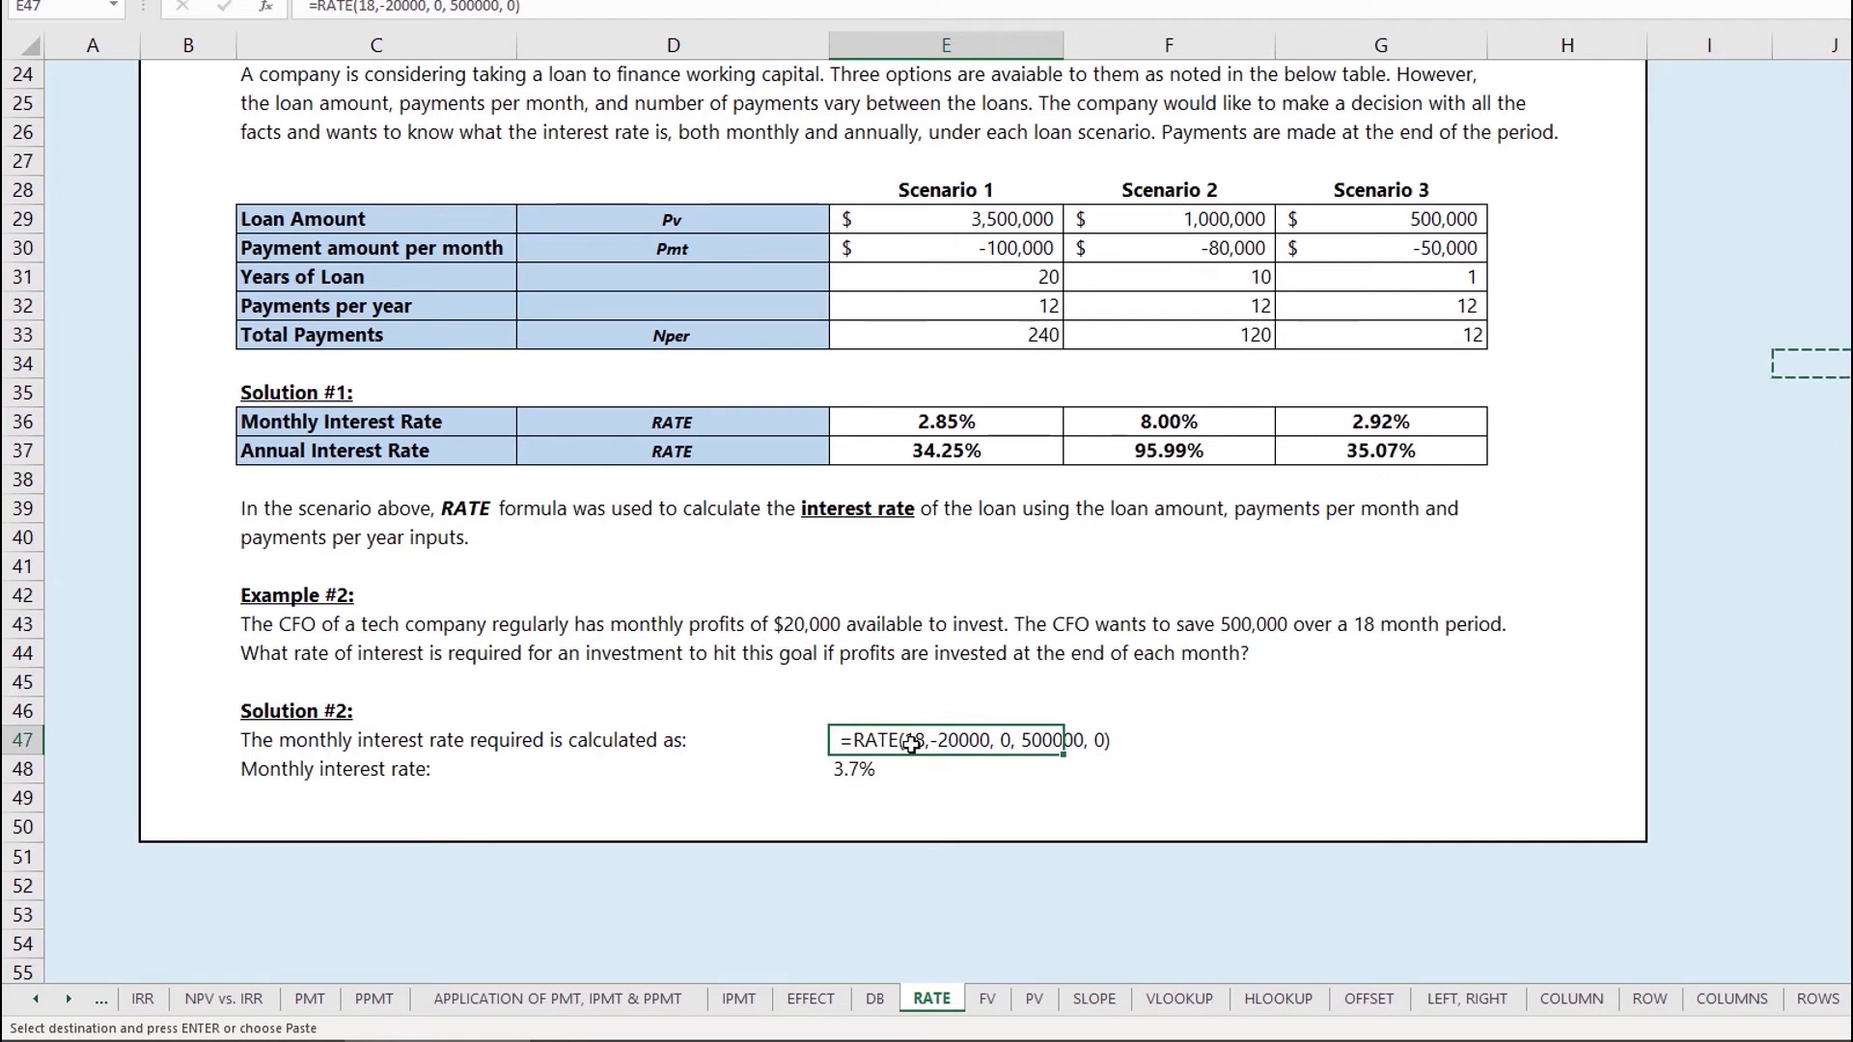
key("F2")
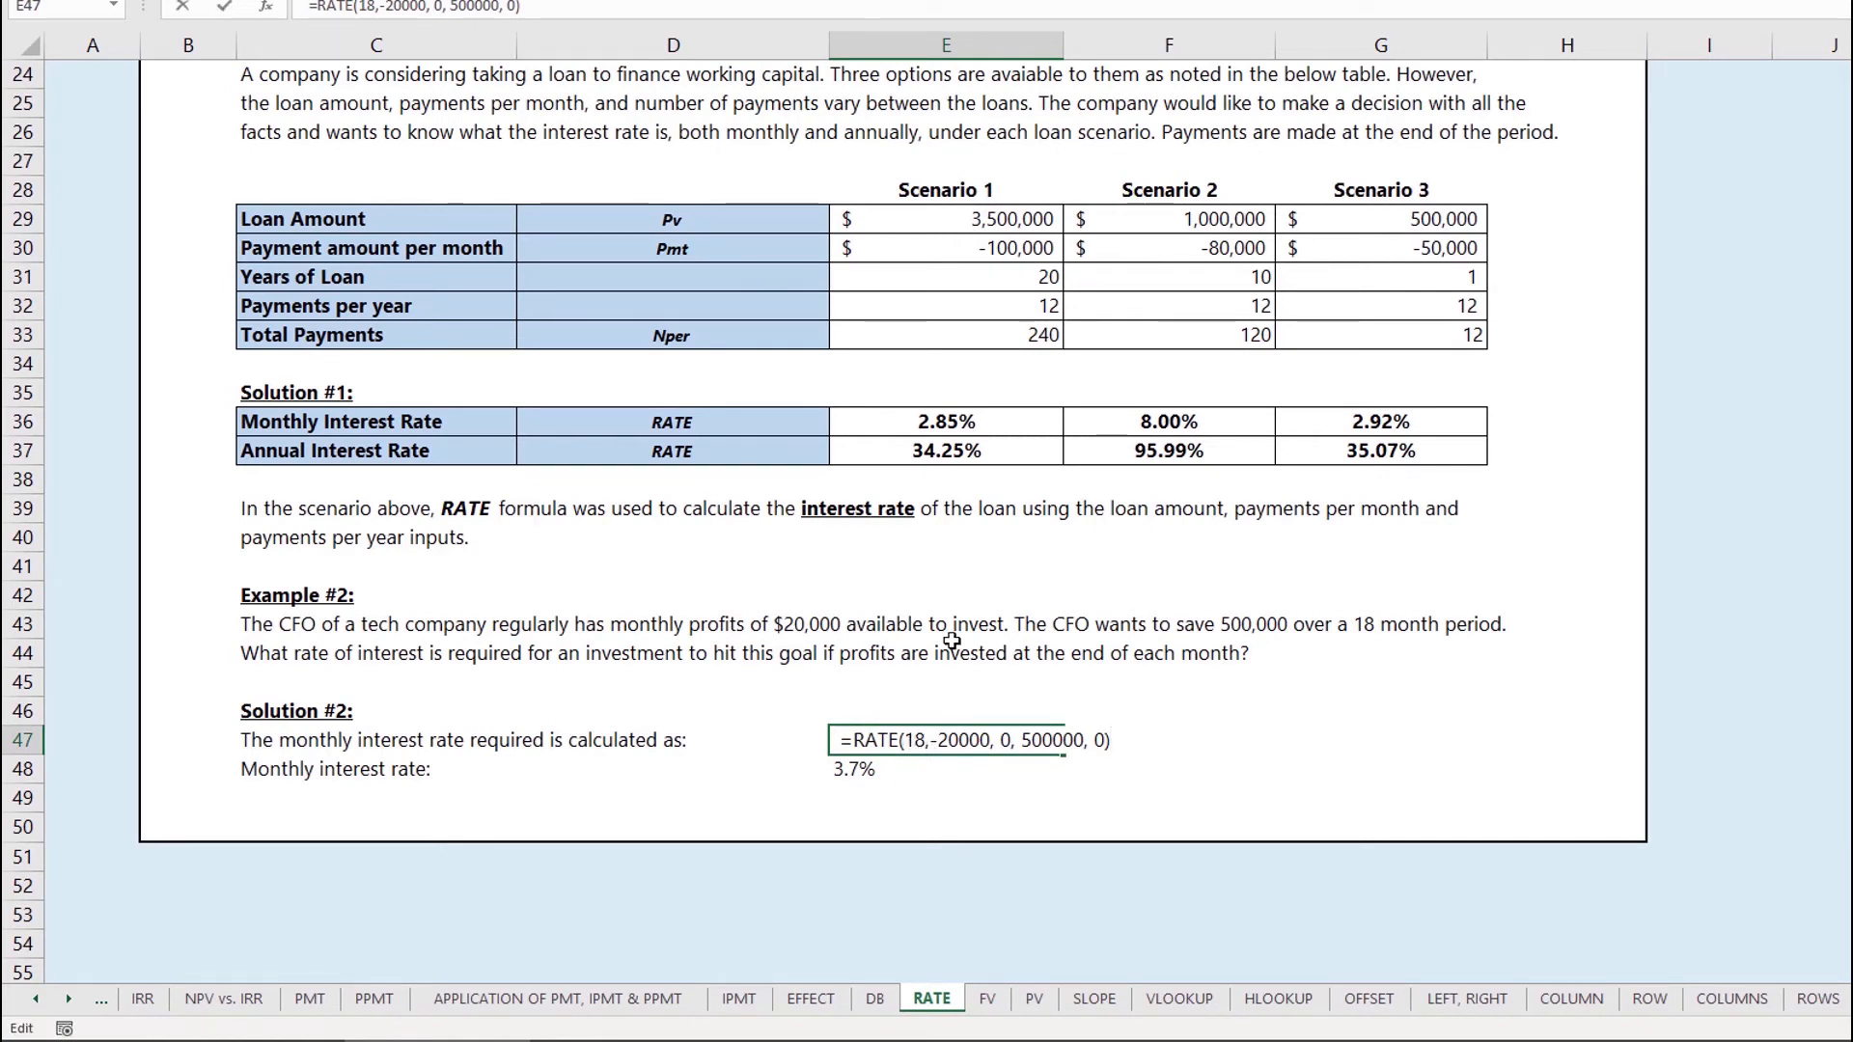
left_click(1110, 702)
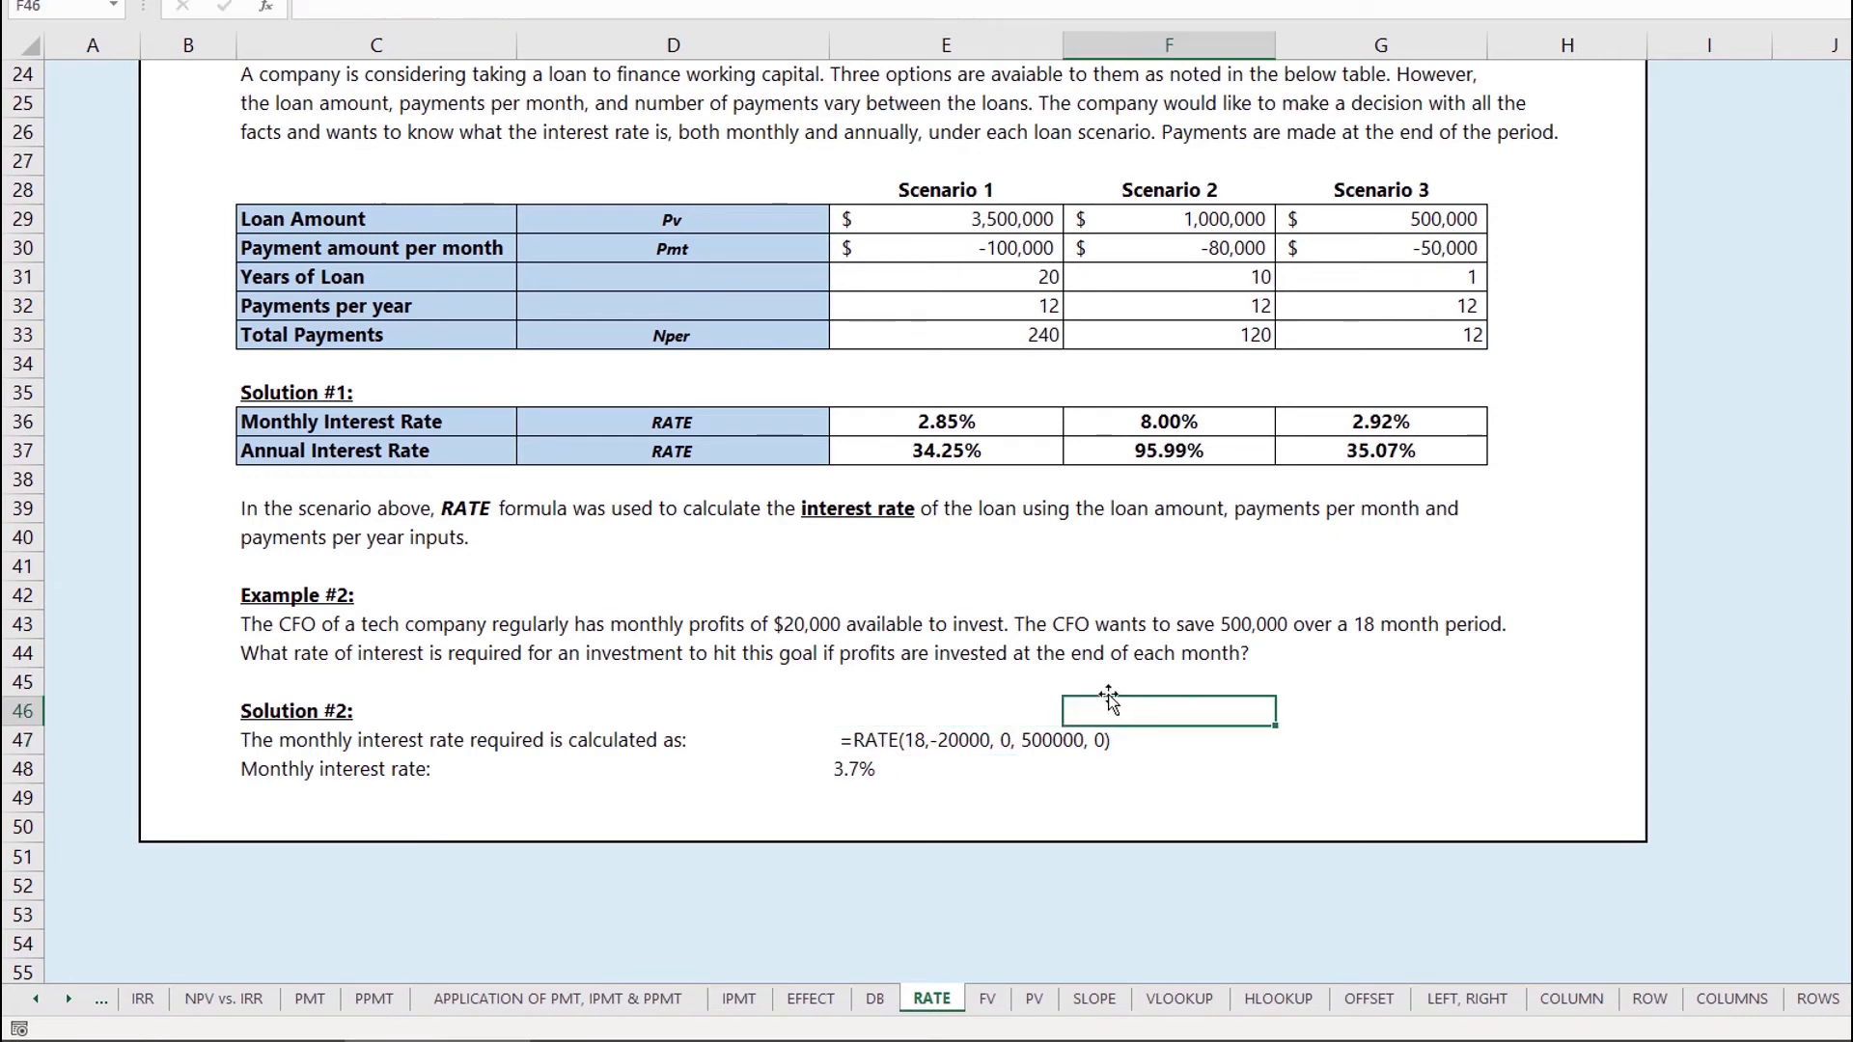
left_click(943, 722)
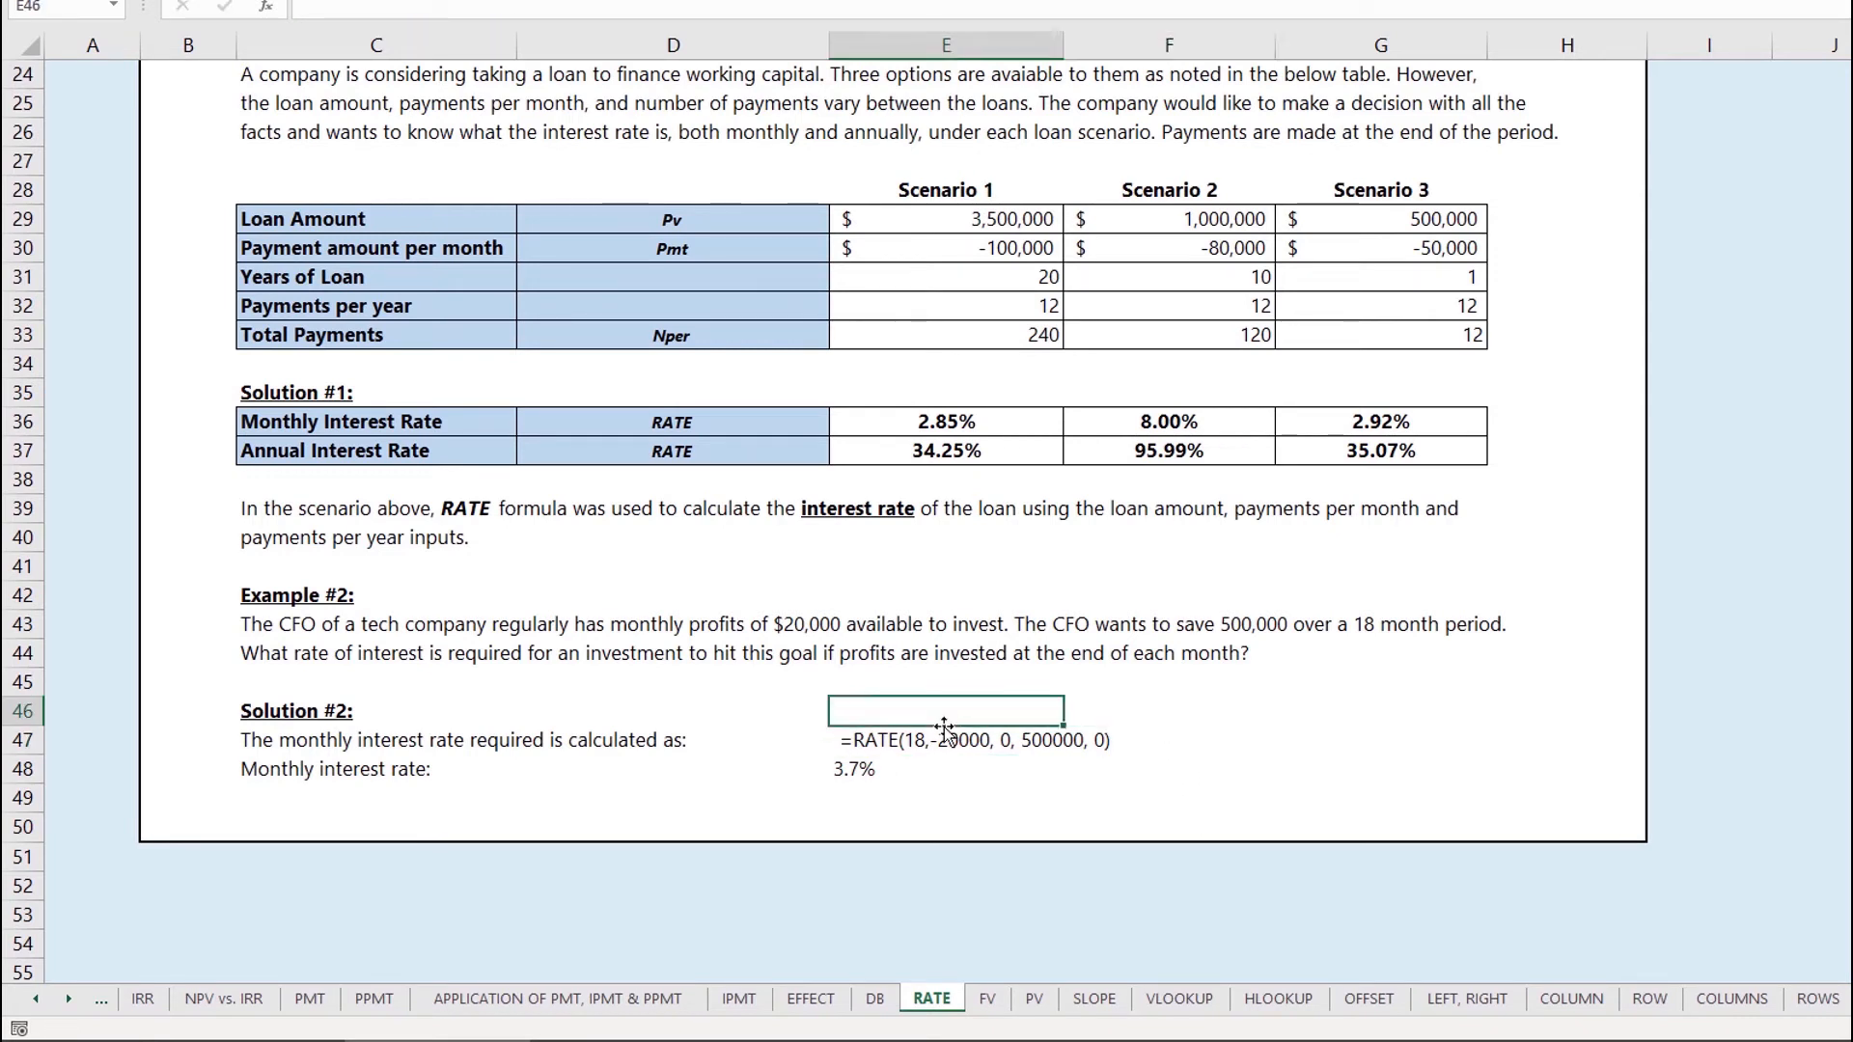
left_click(924, 750)
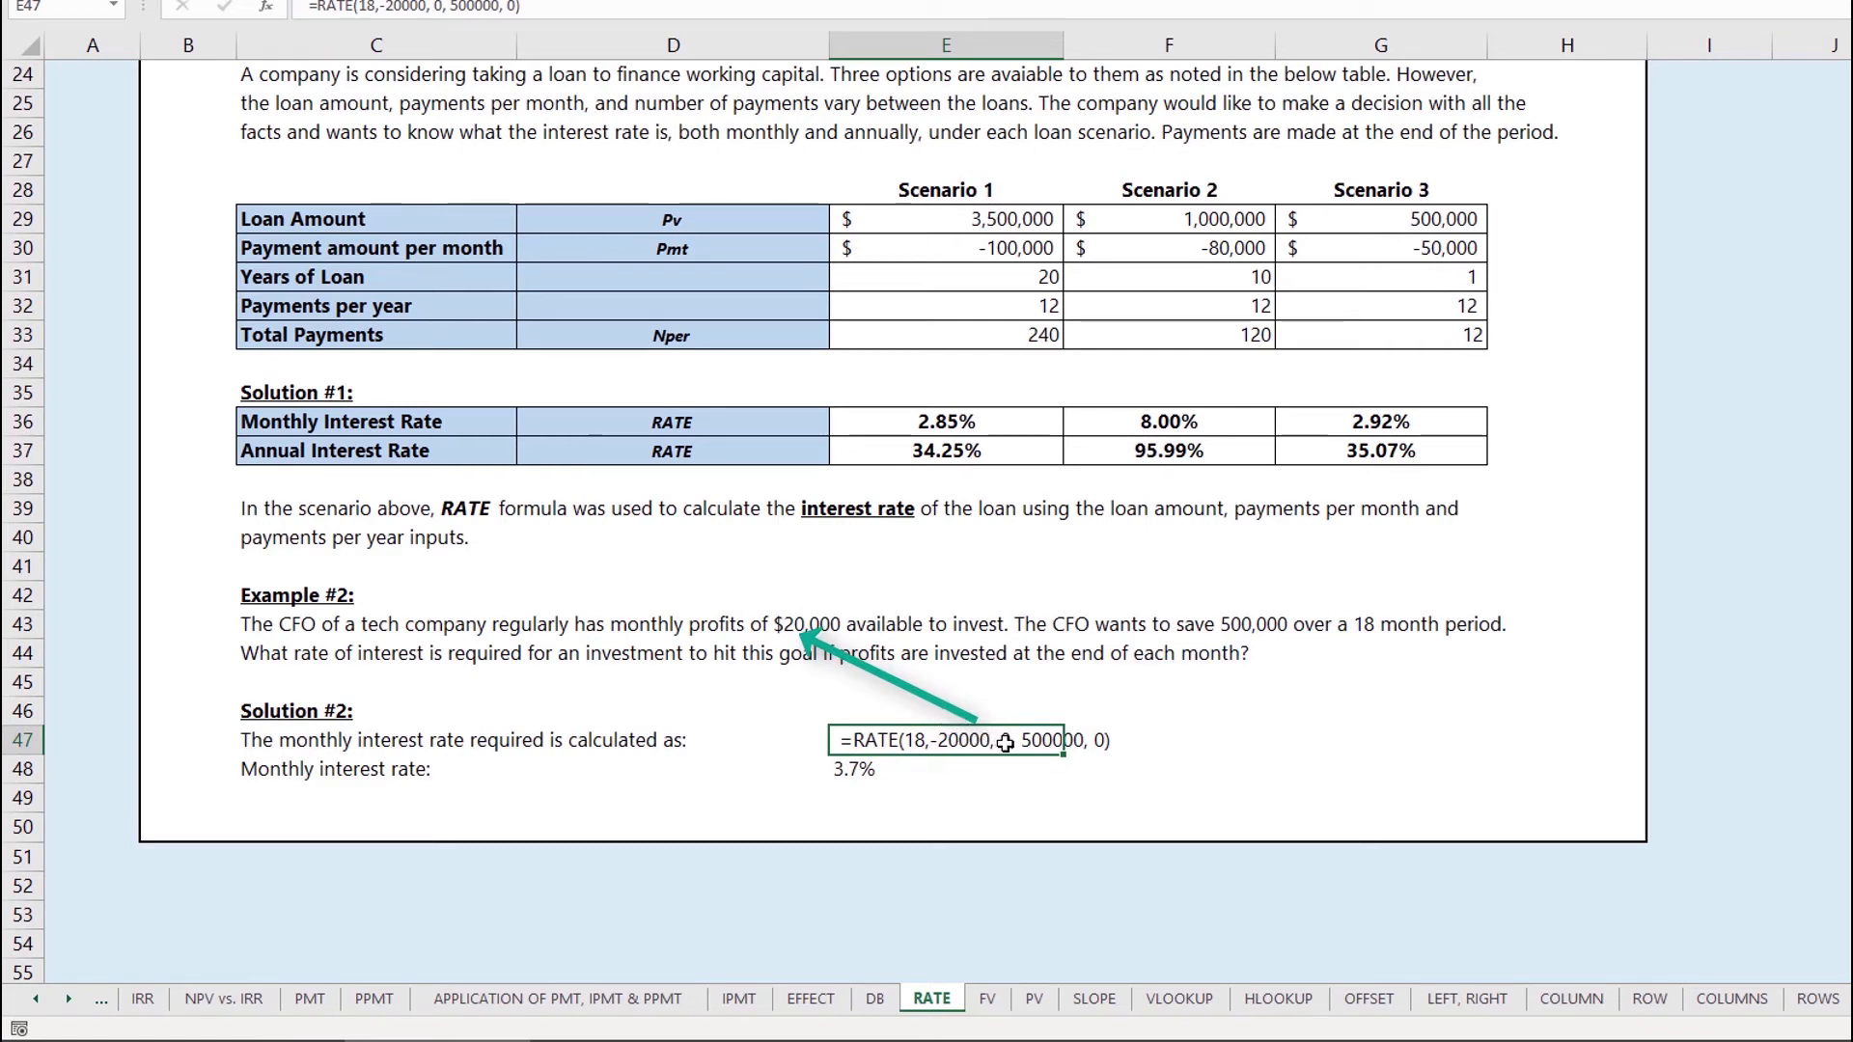
left_click(1032, 703)
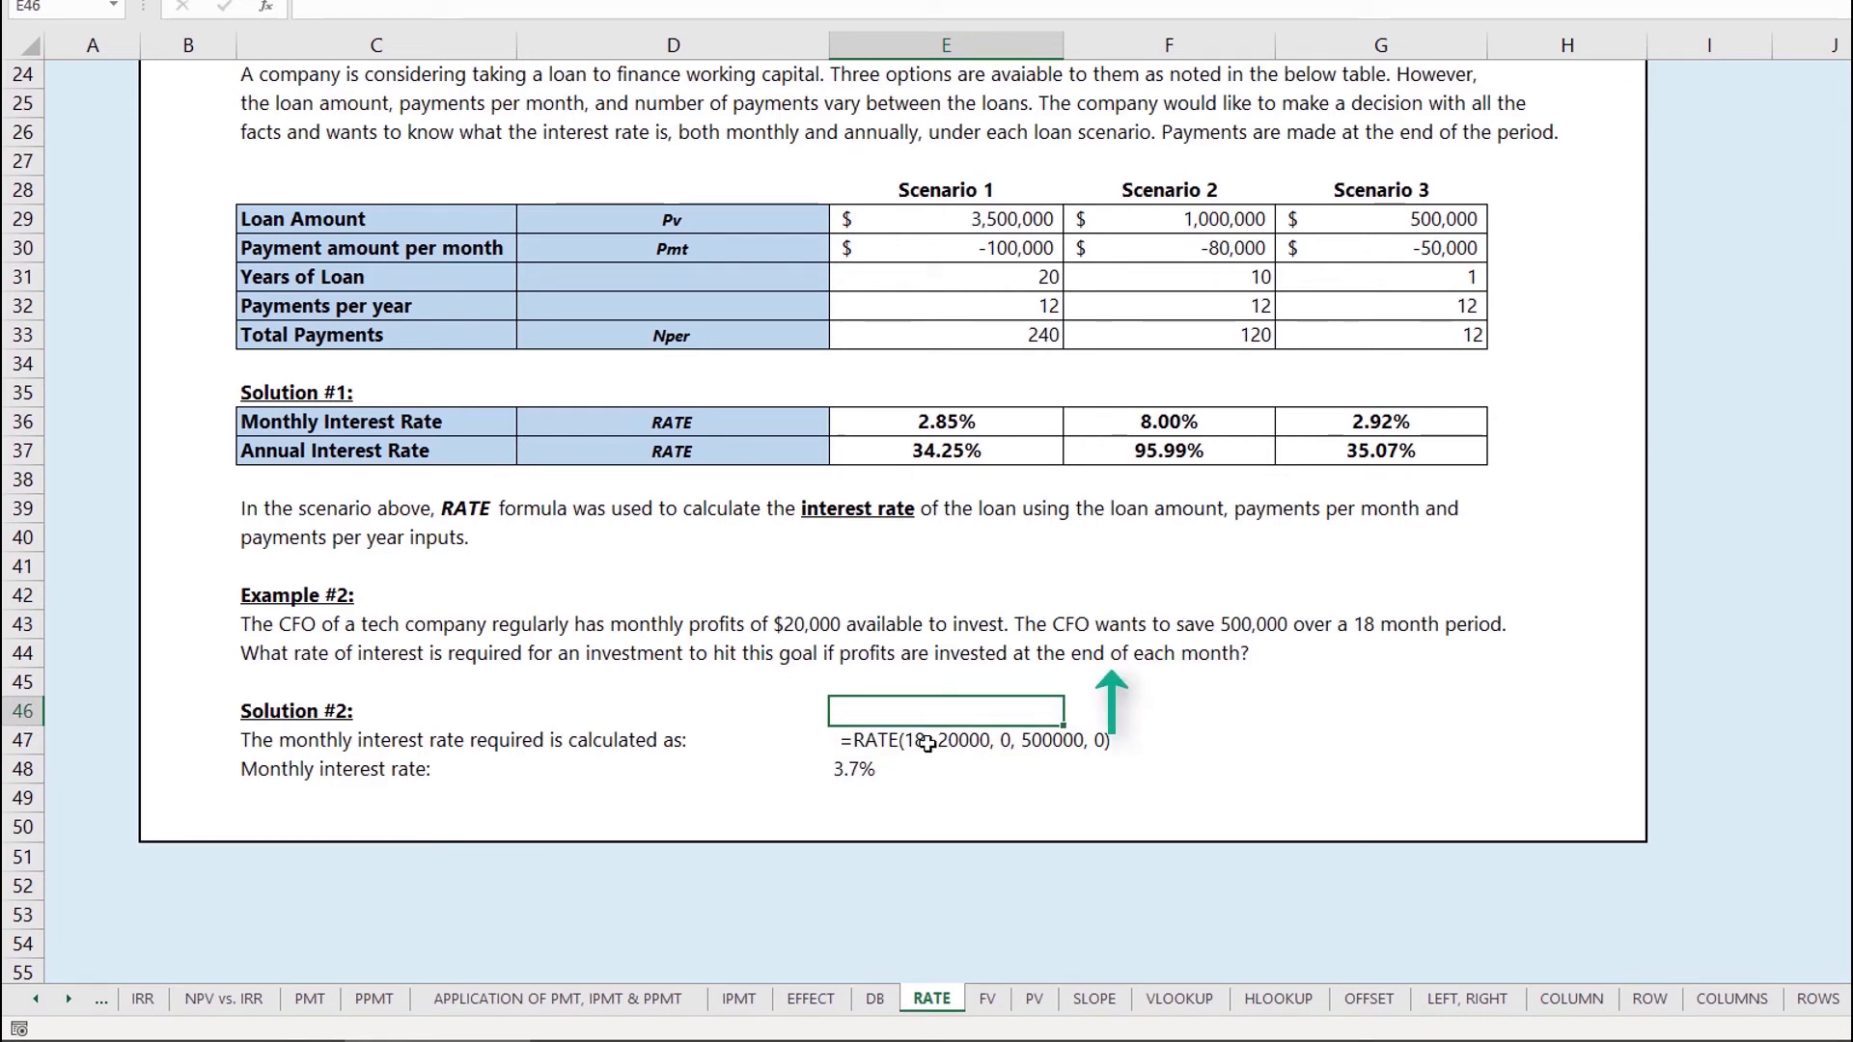
left_click(924, 741)
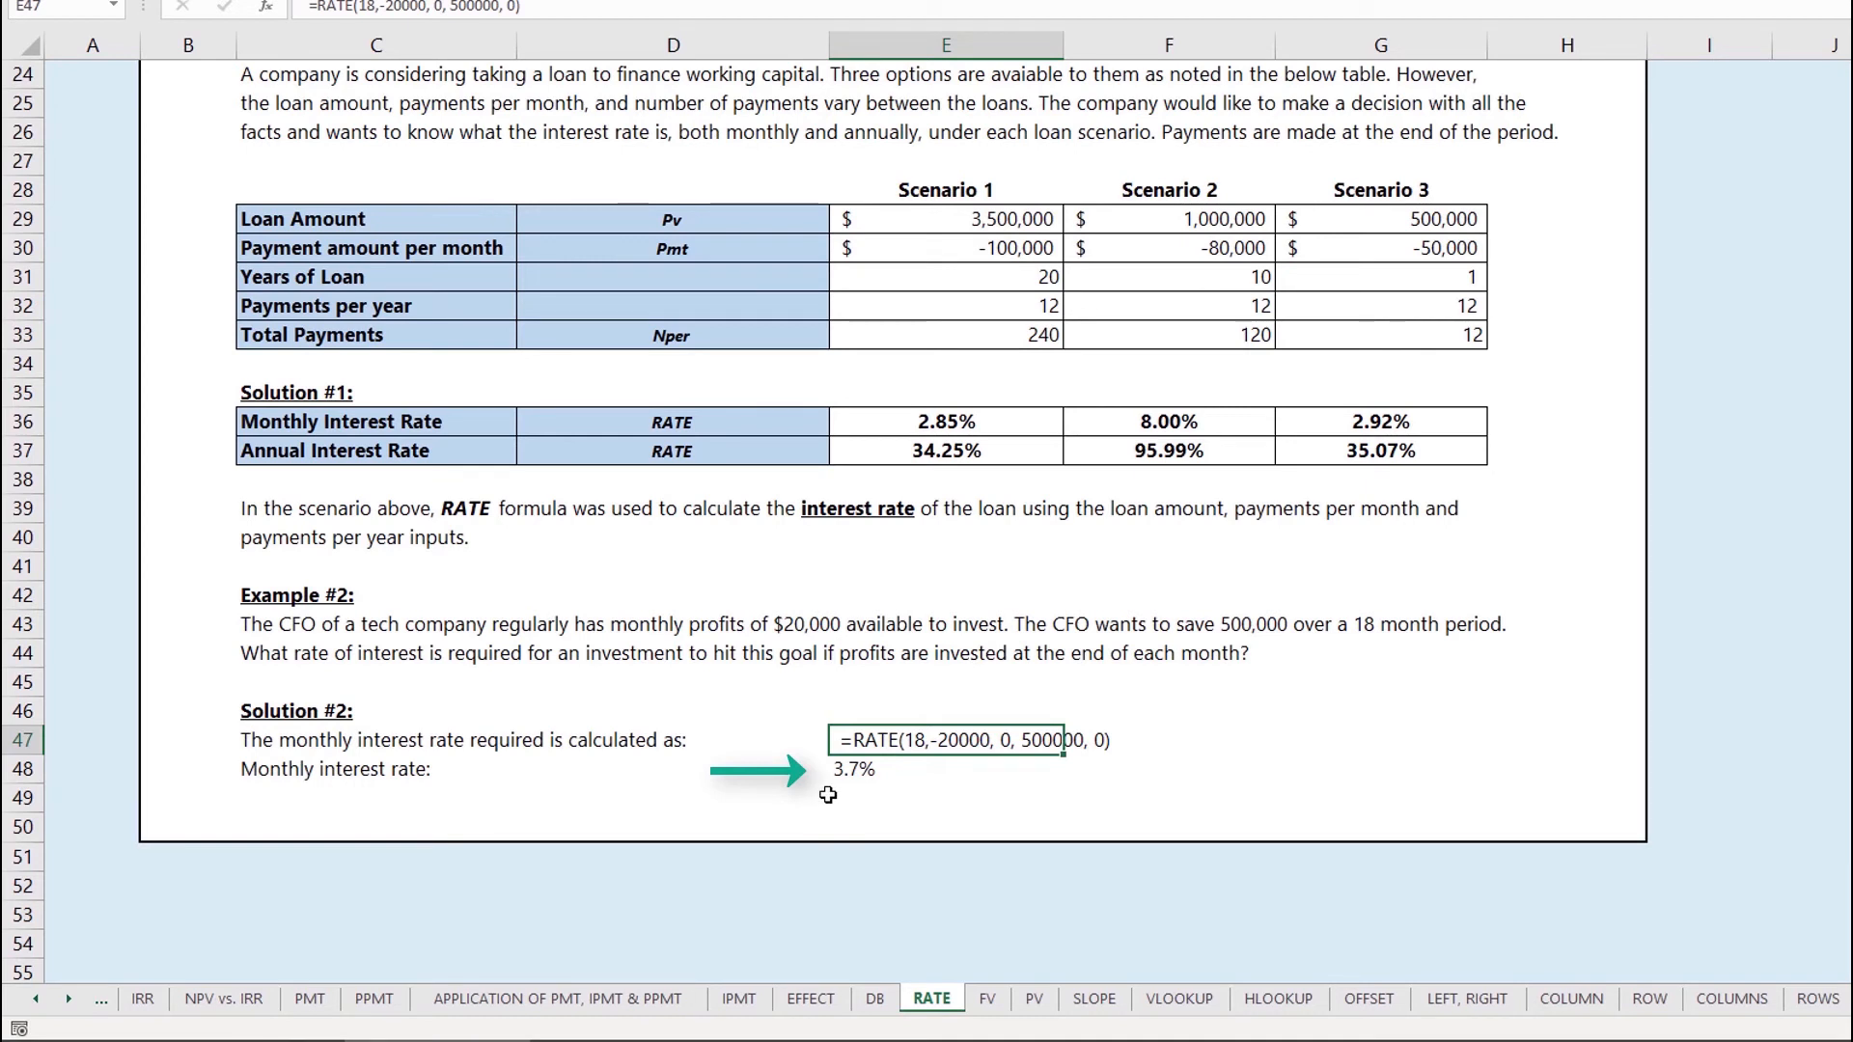
double_click(867, 765)
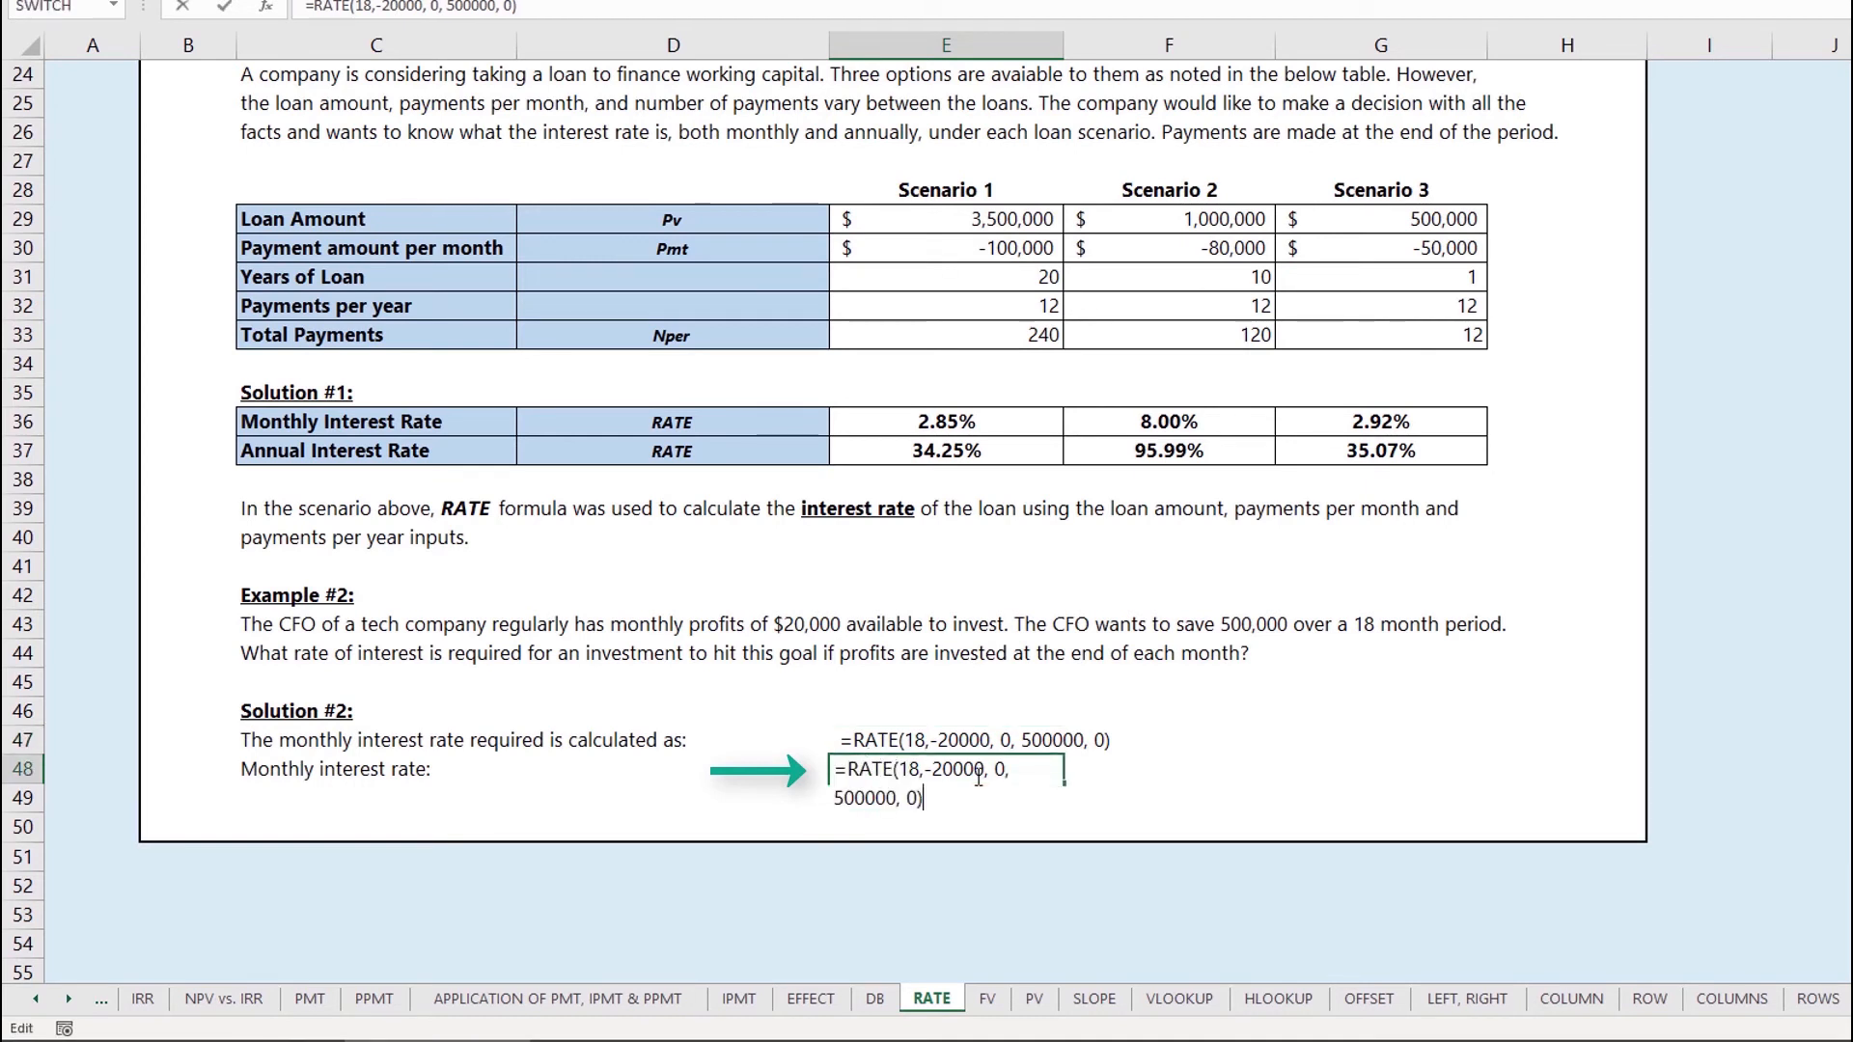
left_click(907, 769)
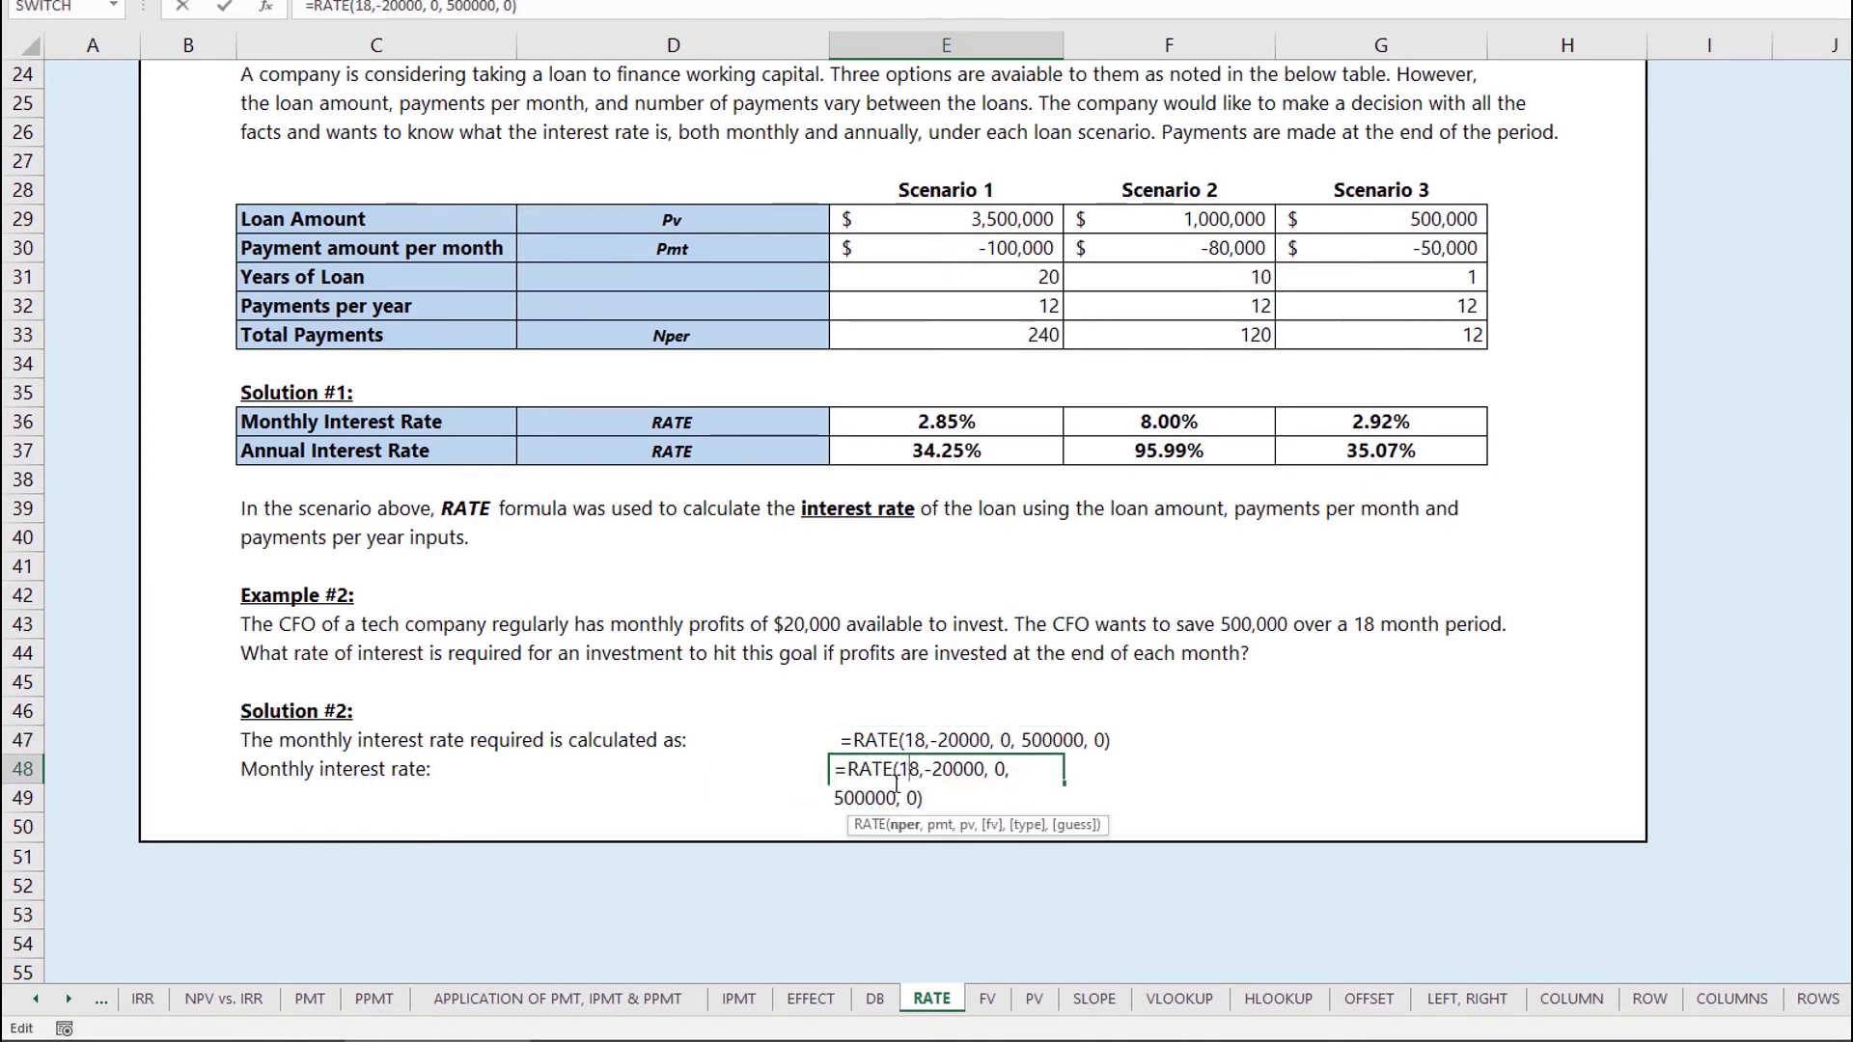
key("Escape")
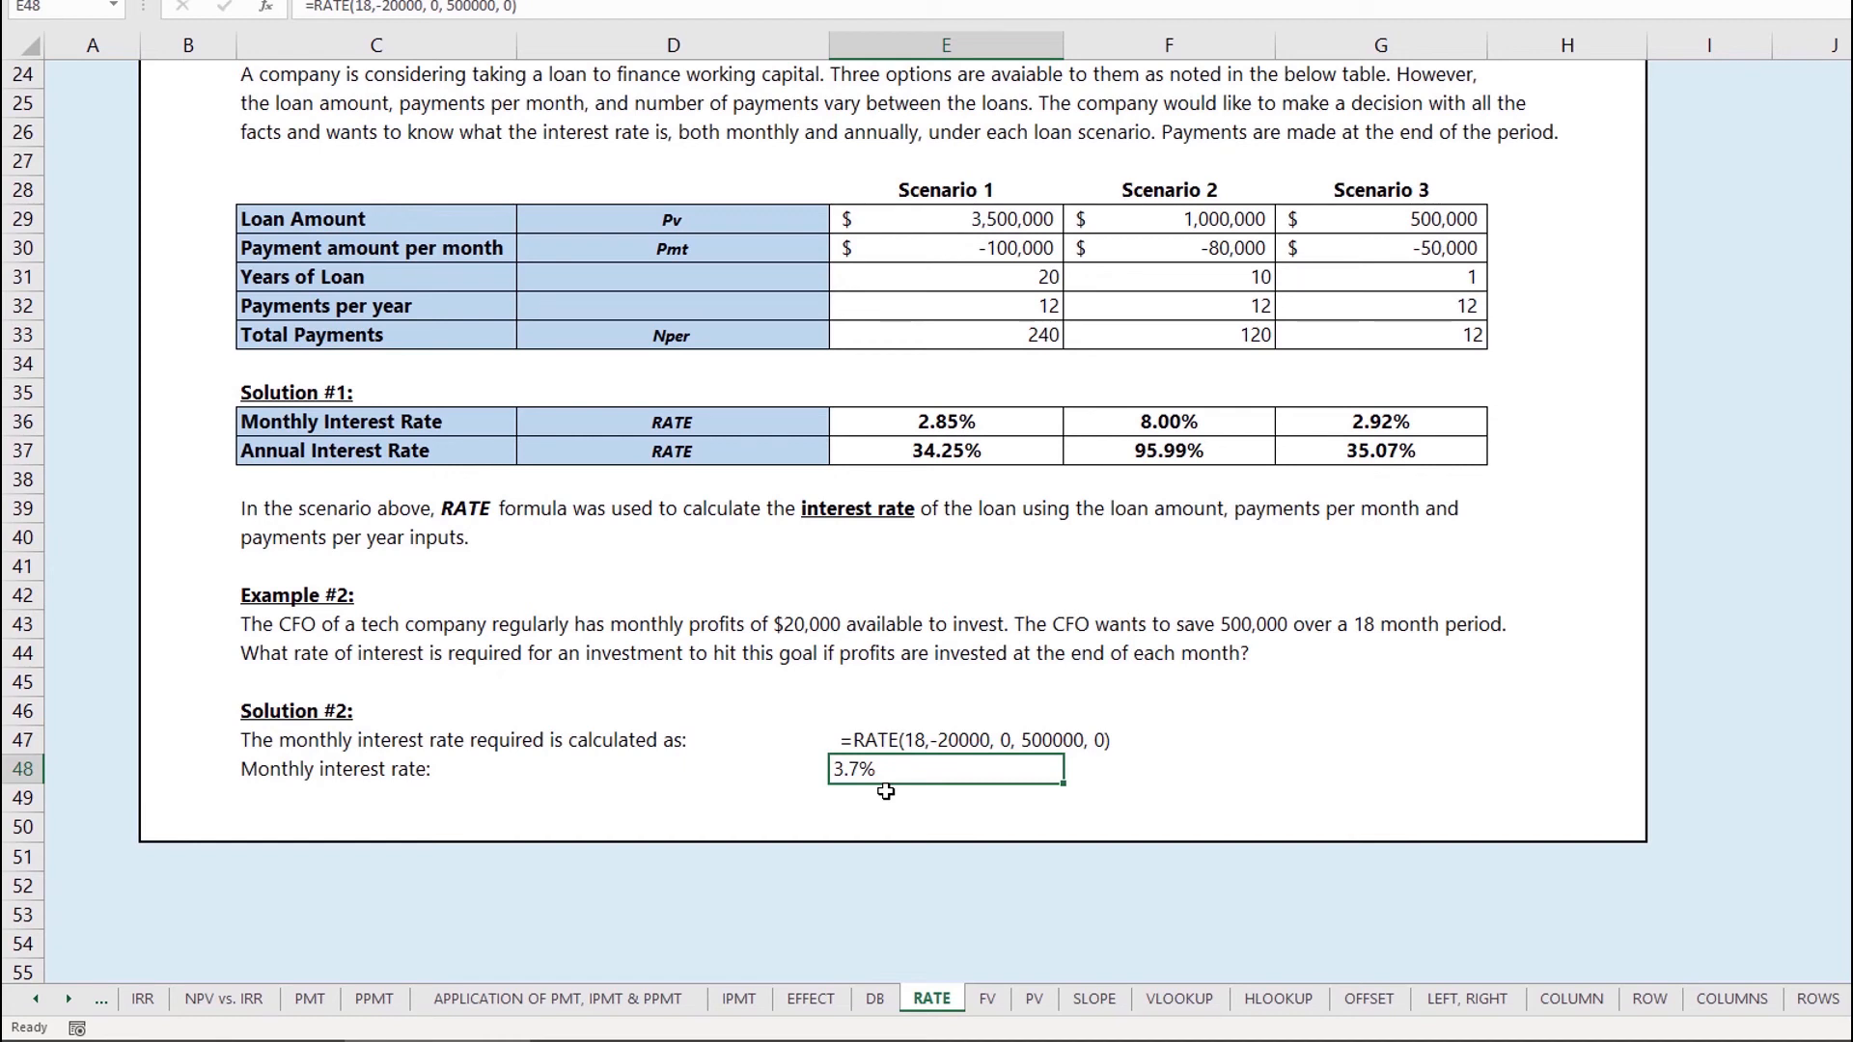
Step: Enter =20000*18 in E49 to show the 360,000.00 total-profits check
left_click(886, 791)
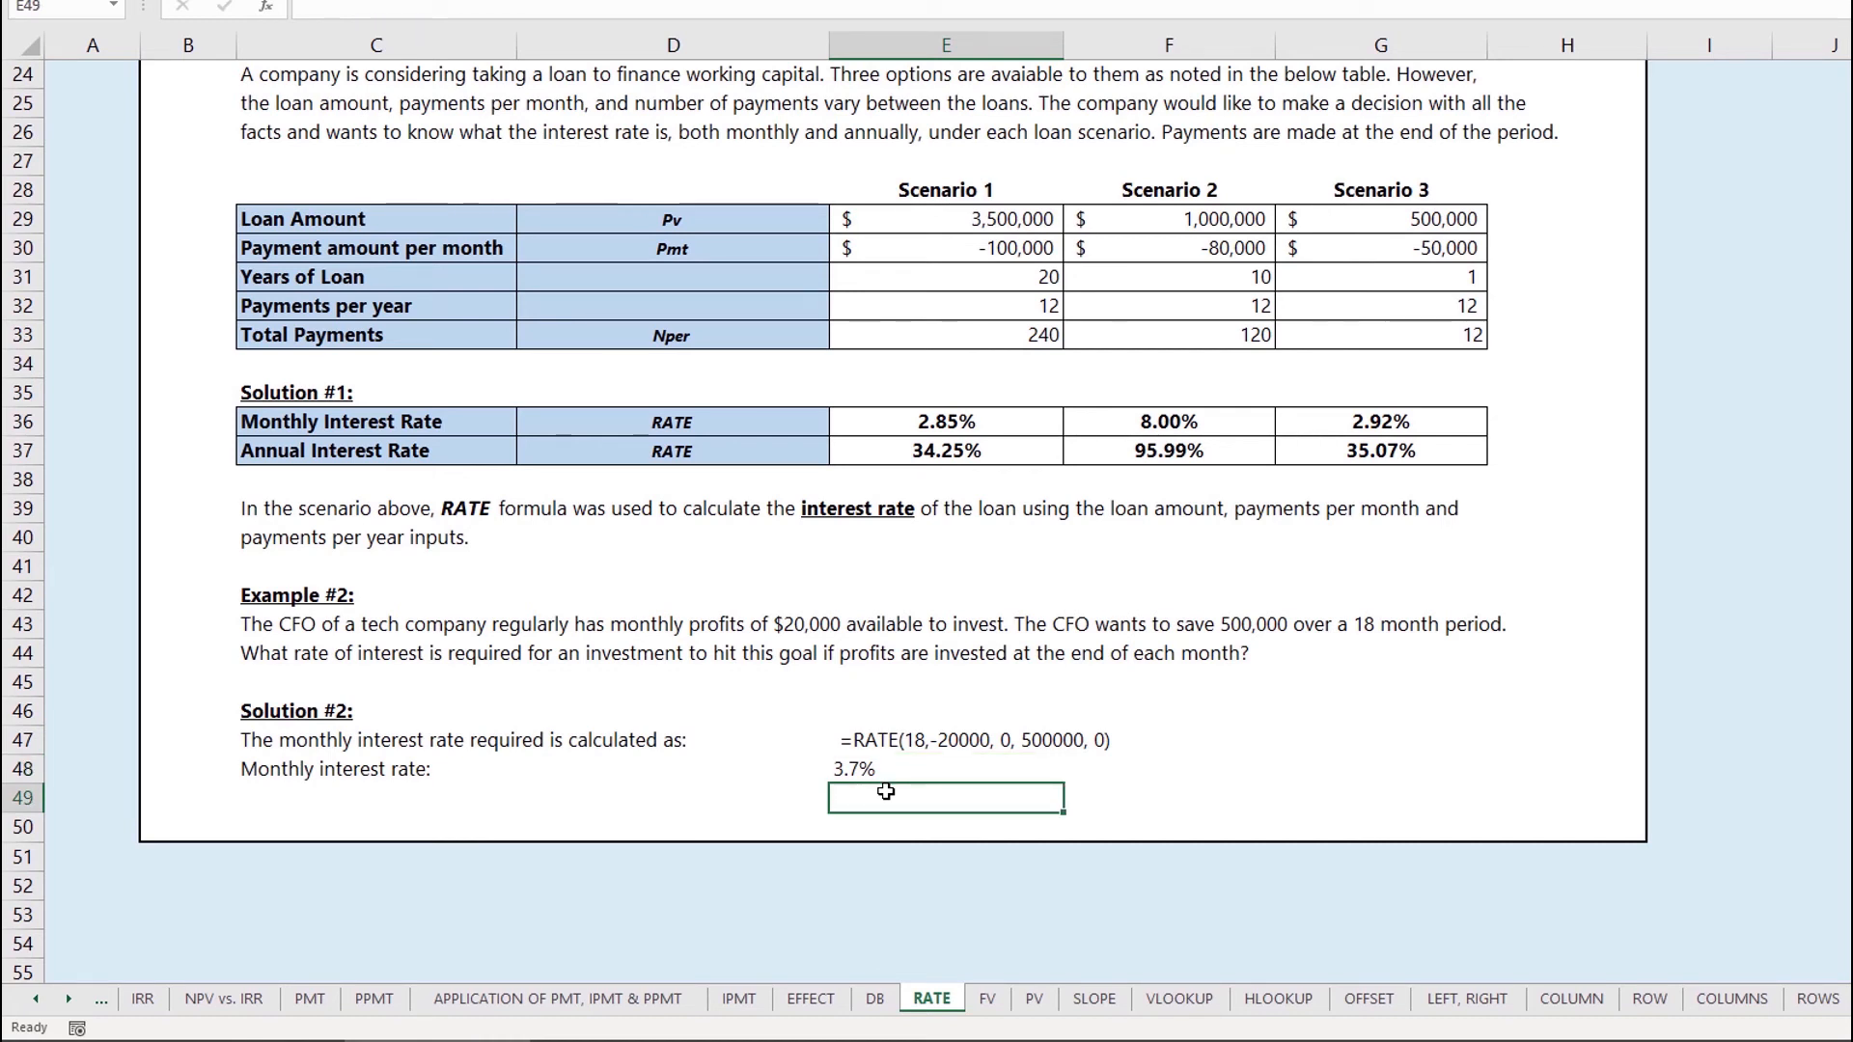
type("=20000*18")
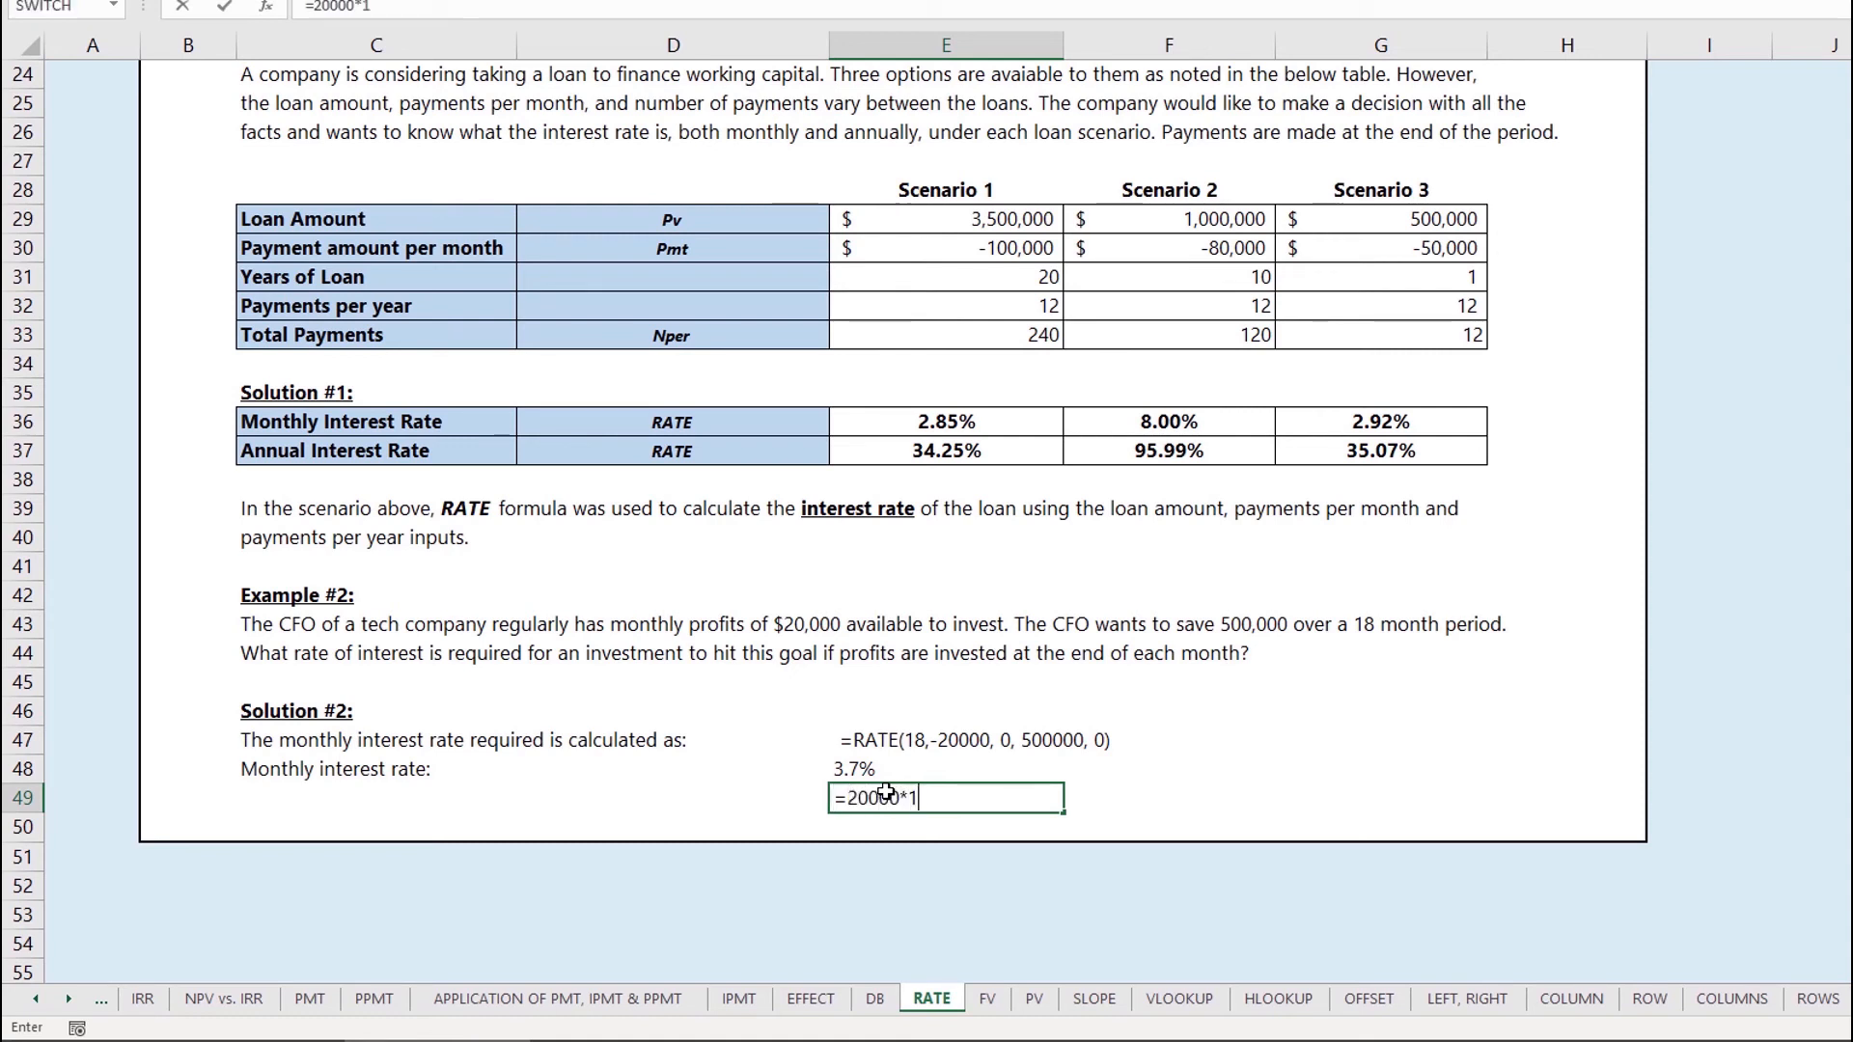
key("Return")
left_click(885, 796)
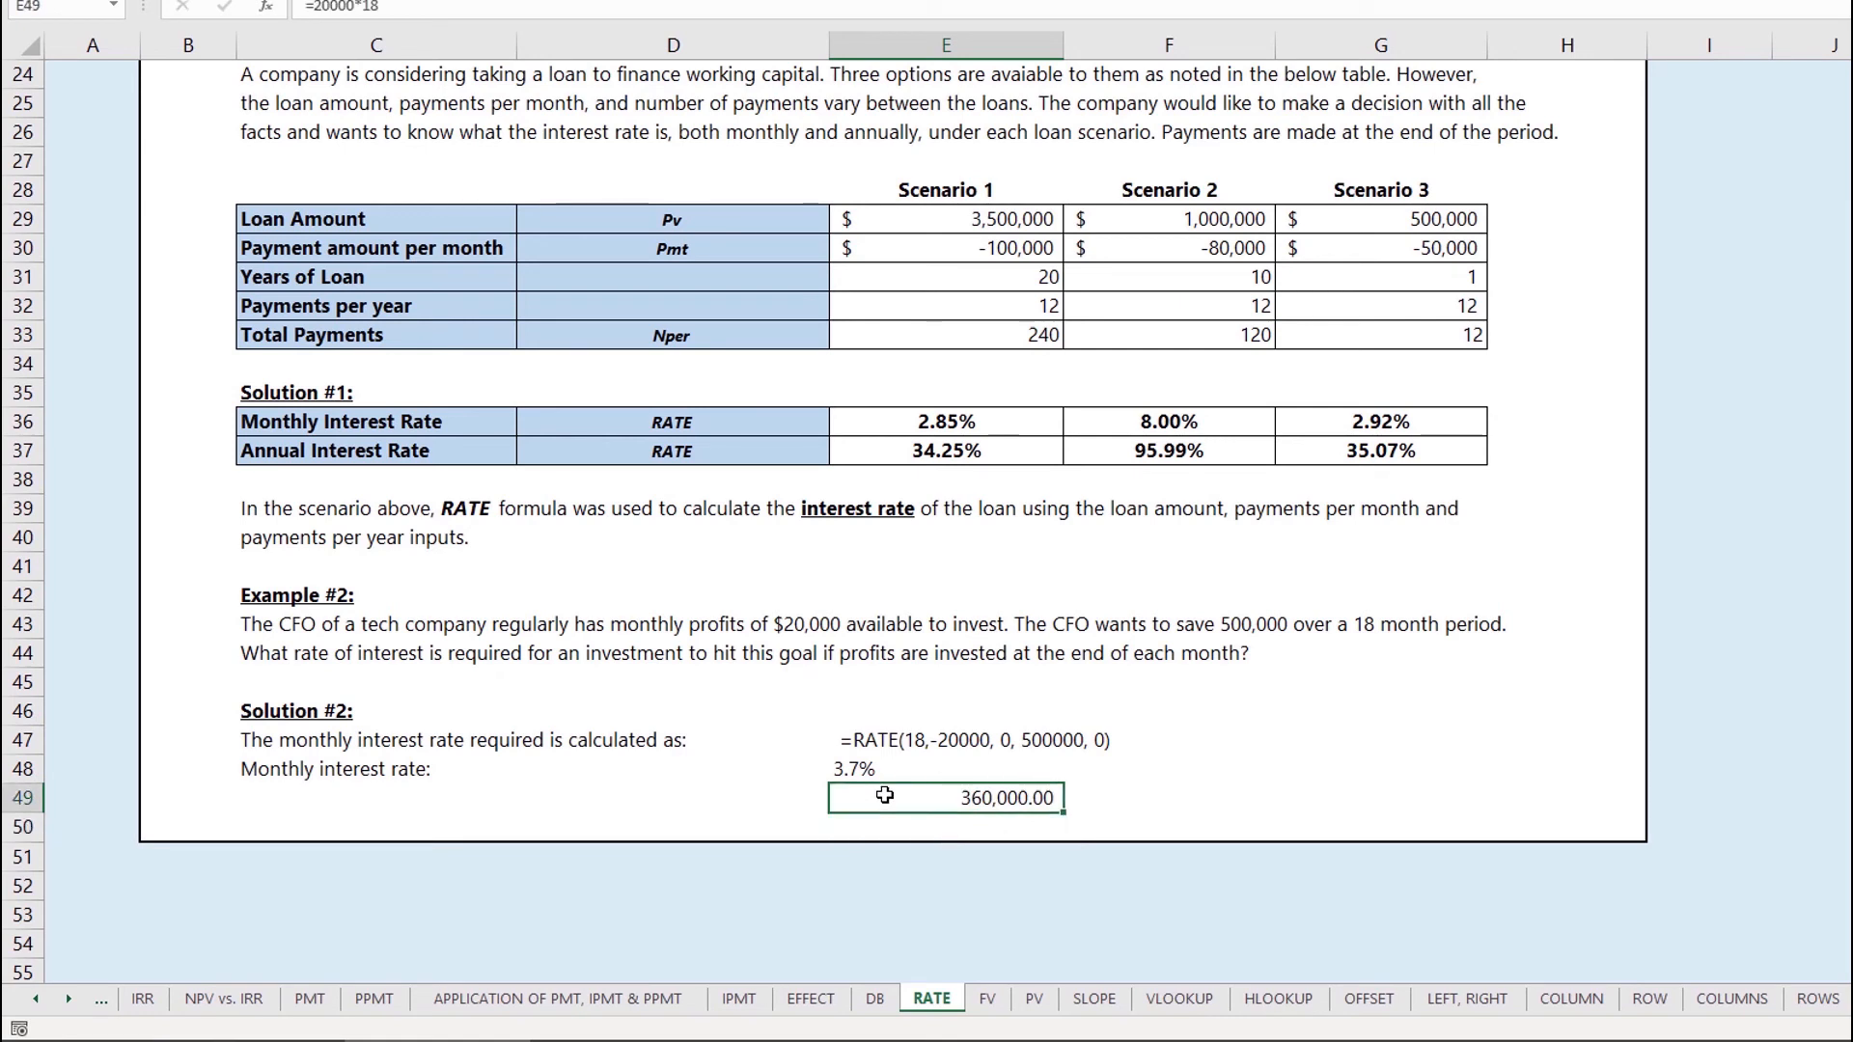